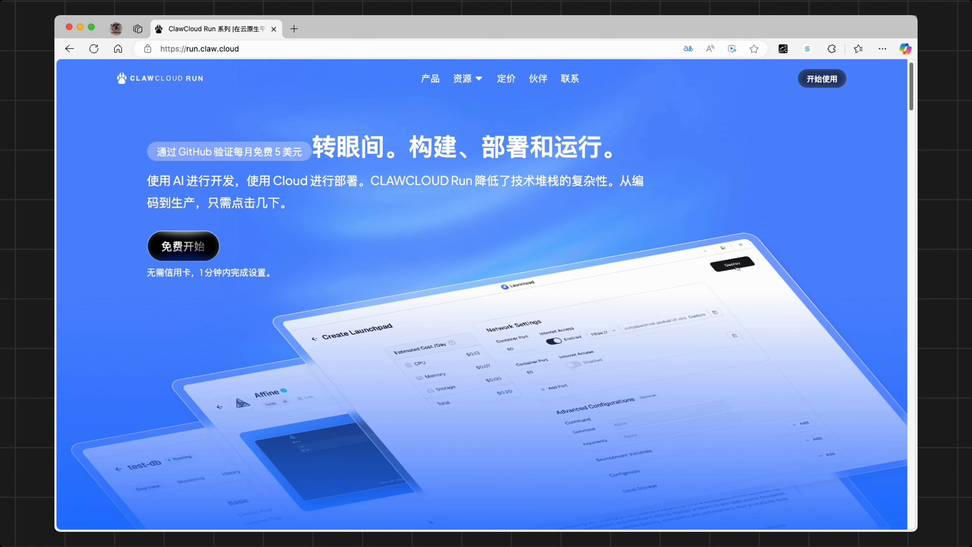
# Look through the ClawCloud Run homepage, covering its features, app templates, cost comparison and footer, and return to the beginning of the page.
pyautogui.scroll(-5, 868, 332)
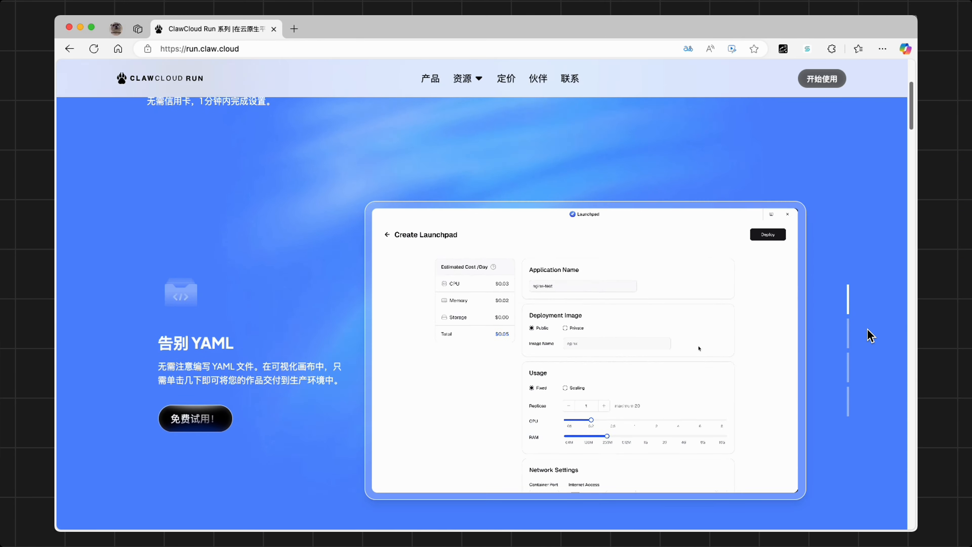
pyautogui.scroll(-10, 870, 336)
pyautogui.scroll(-8, 871, 335)
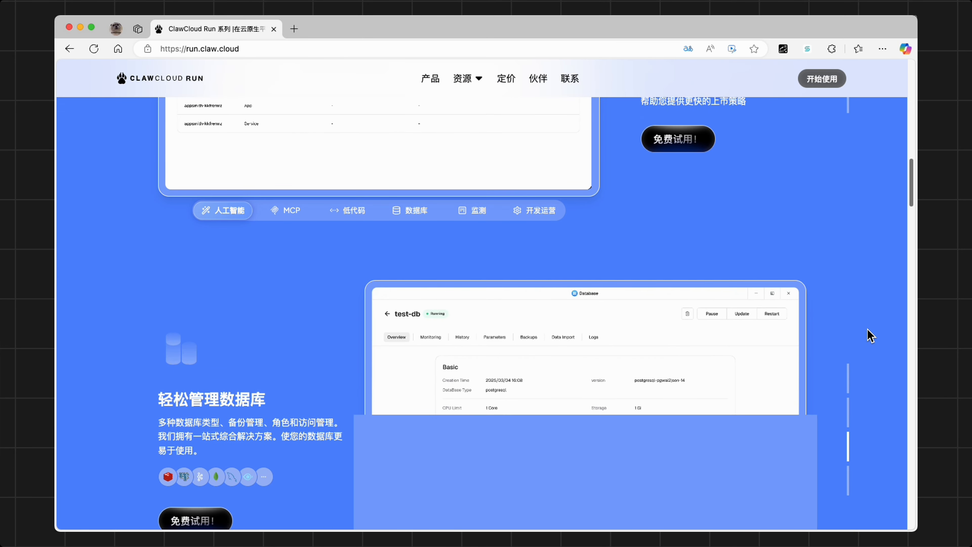
pyautogui.scroll(-8, 871, 335)
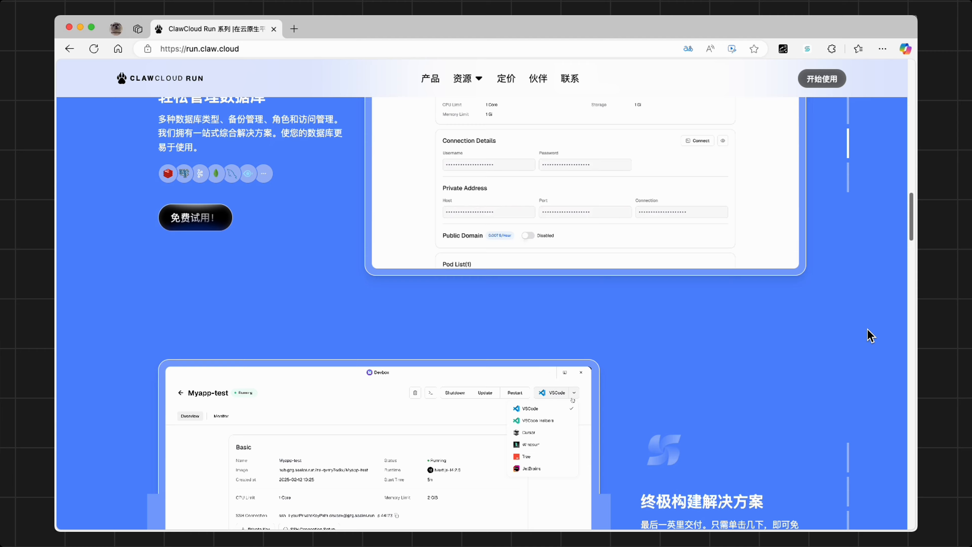
pyautogui.scroll(-8, 871, 335)
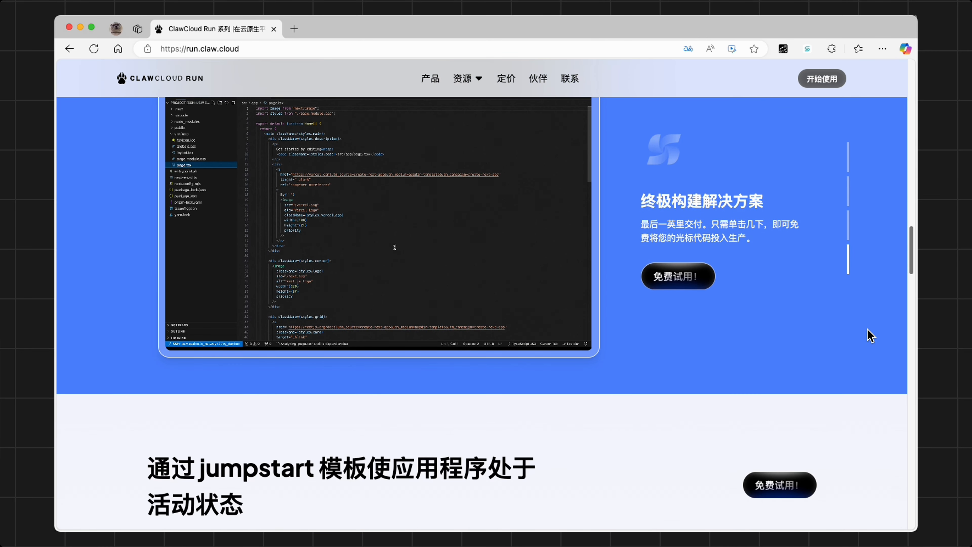
pyautogui.scroll(-10, 871, 336)
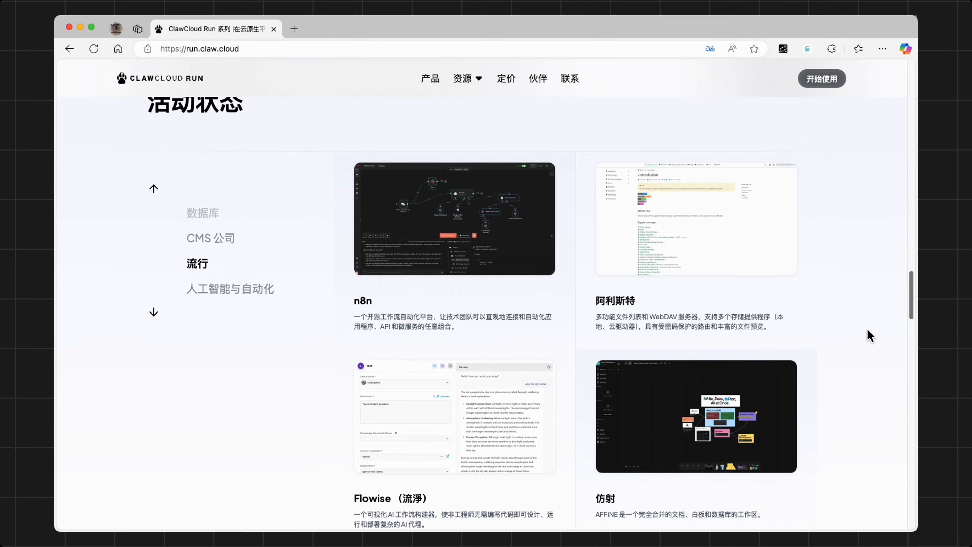
pyautogui.scroll(-3, 870, 335)
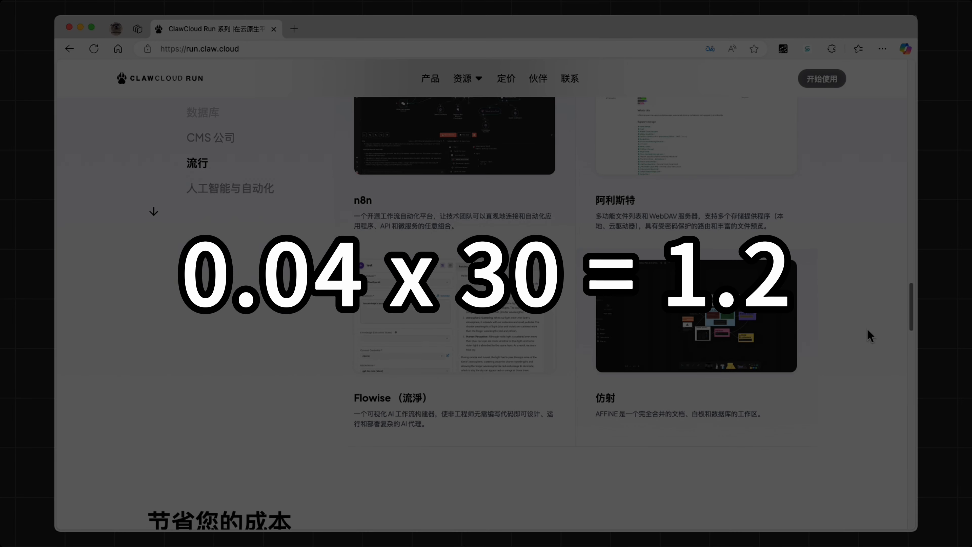
pyautogui.scroll(-10, 868, 330)
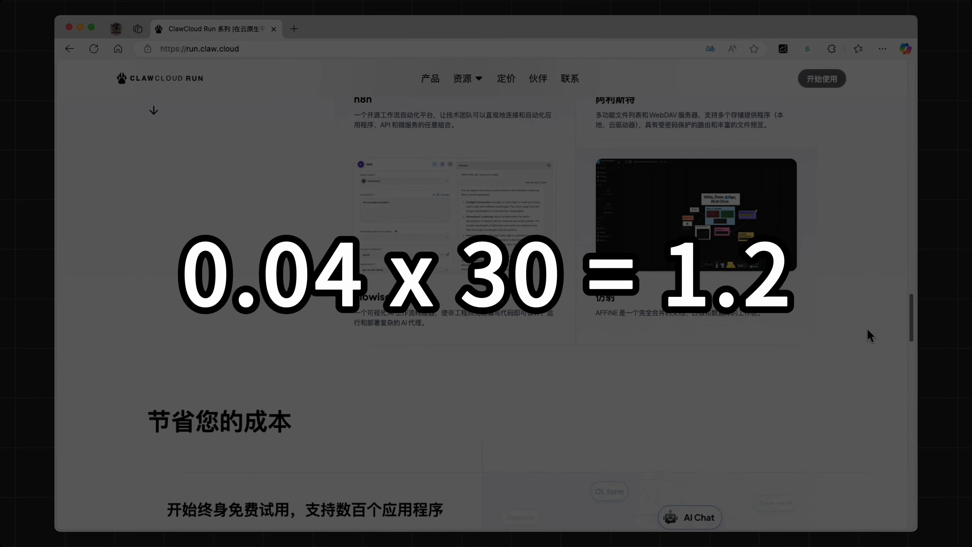
pyautogui.scroll(-12, 867, 331)
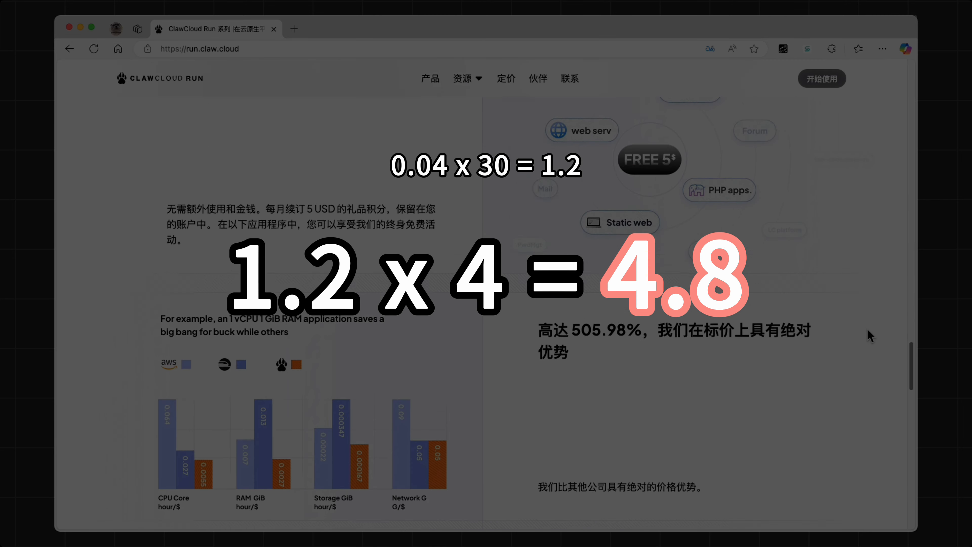
pyautogui.scroll(-5, 867, 329)
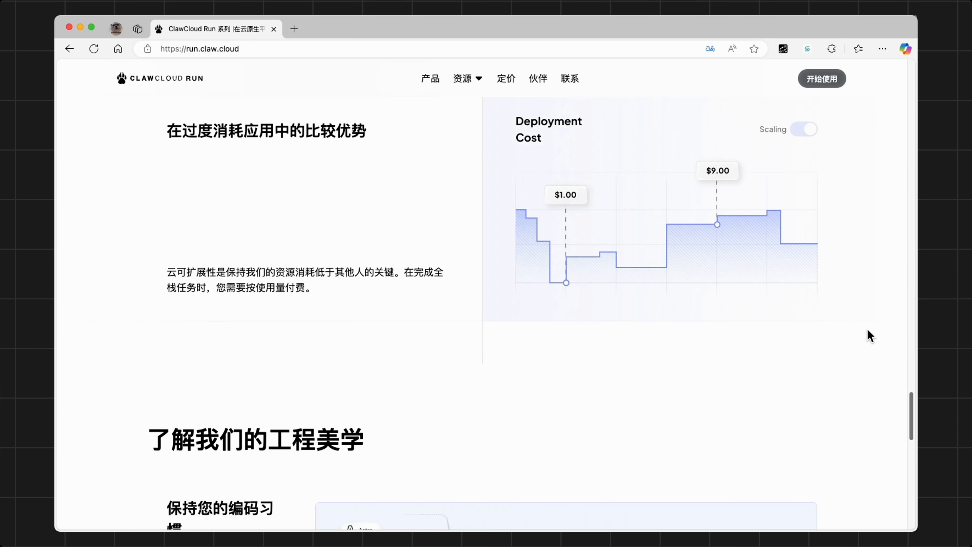
pyautogui.scroll(-3, 870, 336)
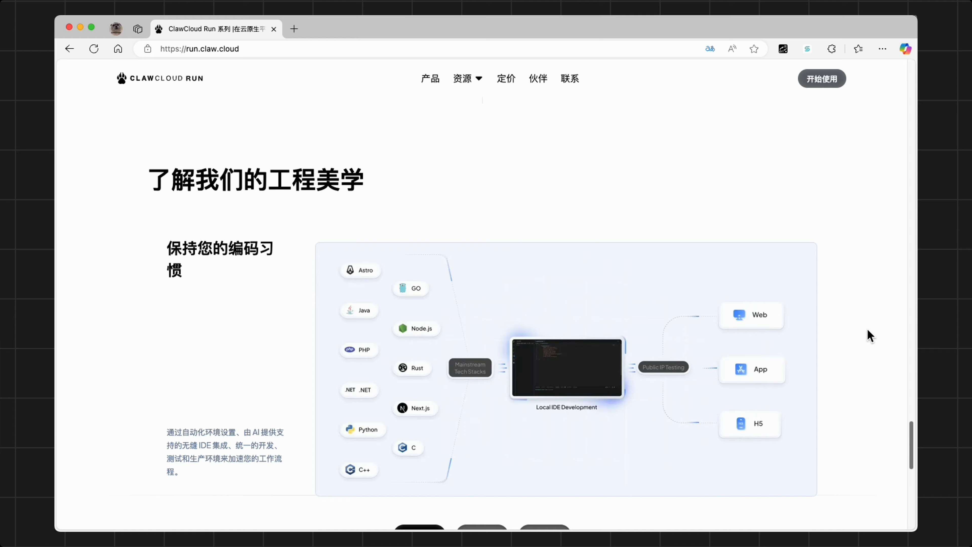
pyautogui.scroll(-10, 870, 336)
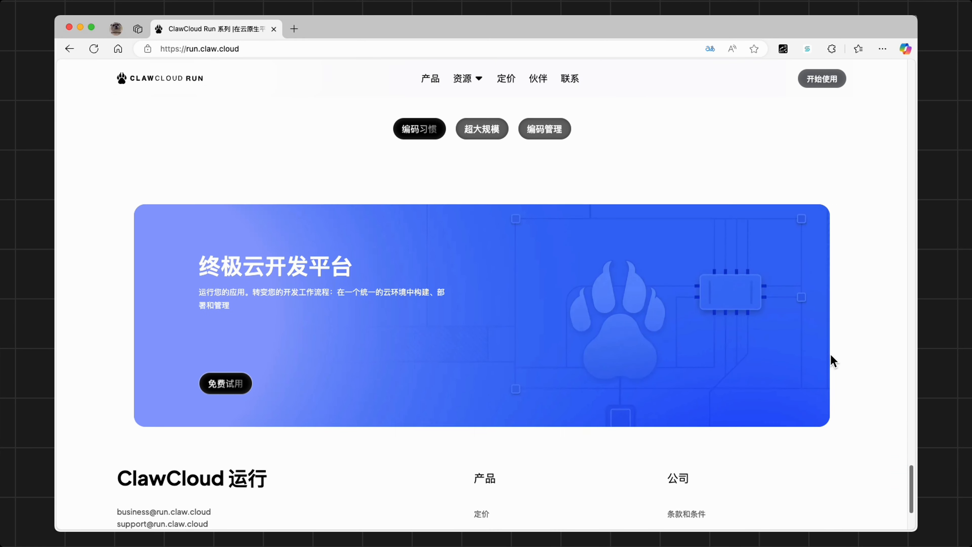
pyautogui.scroll(-4, 831, 356)
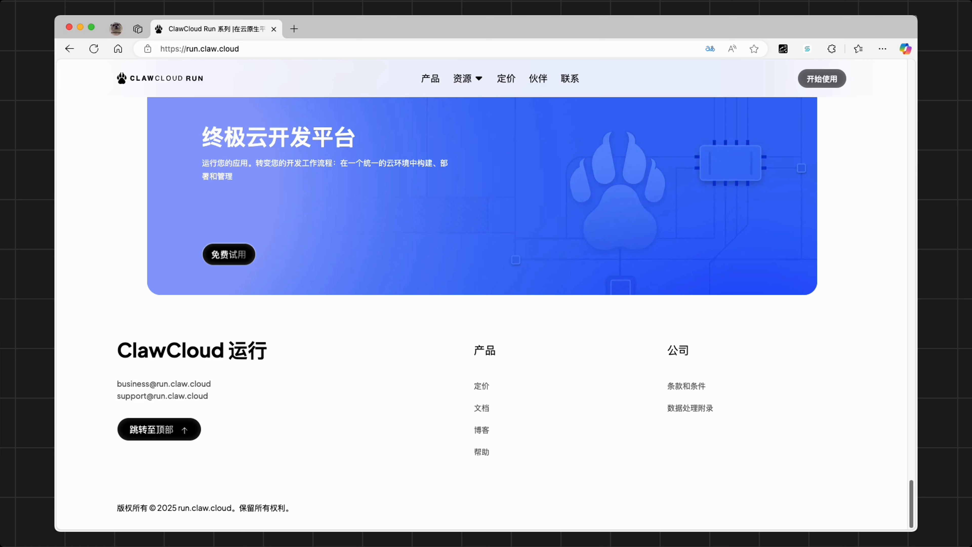
pyautogui.click(158, 429)
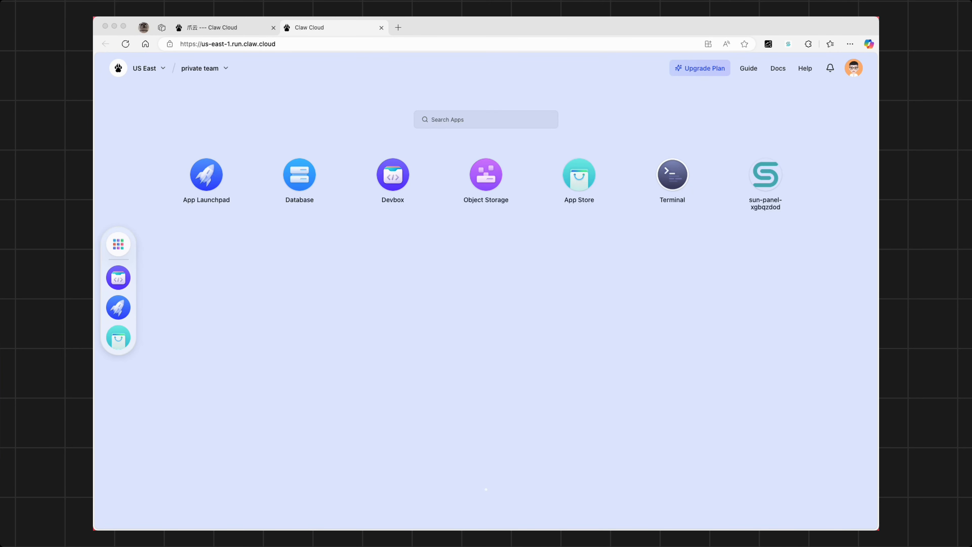
# View the regions available for the workspace and leave the current region selected.
pyautogui.click(368, 378)
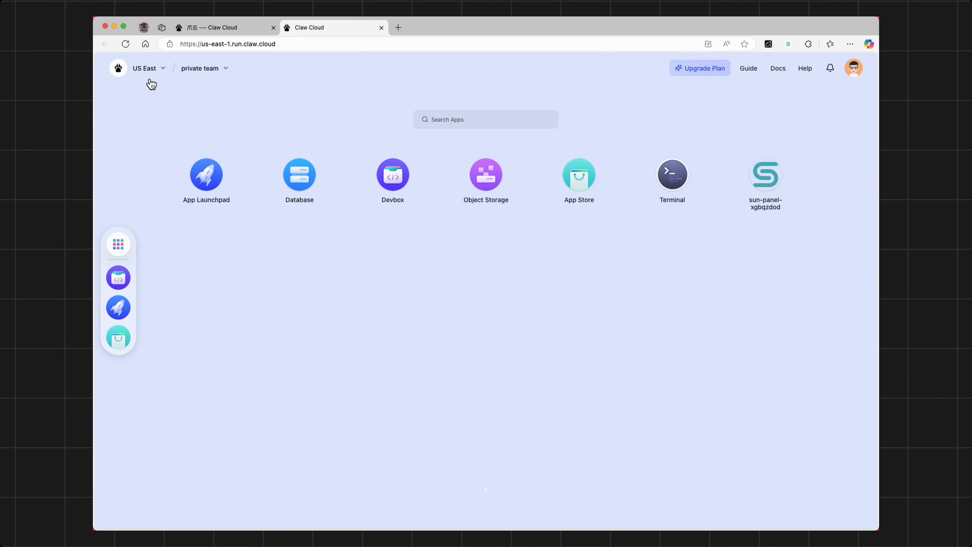
pyautogui.click(163, 68)
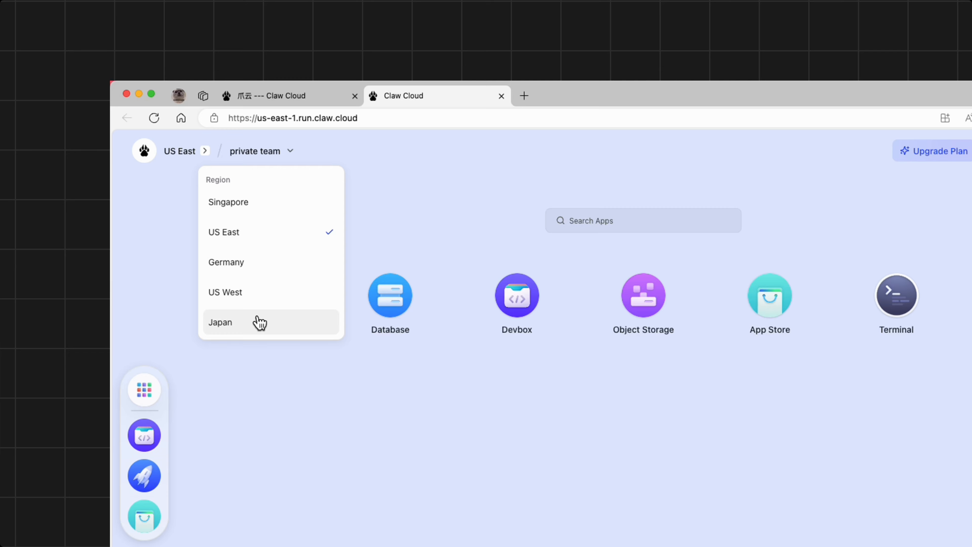
pyautogui.click(312, 441)
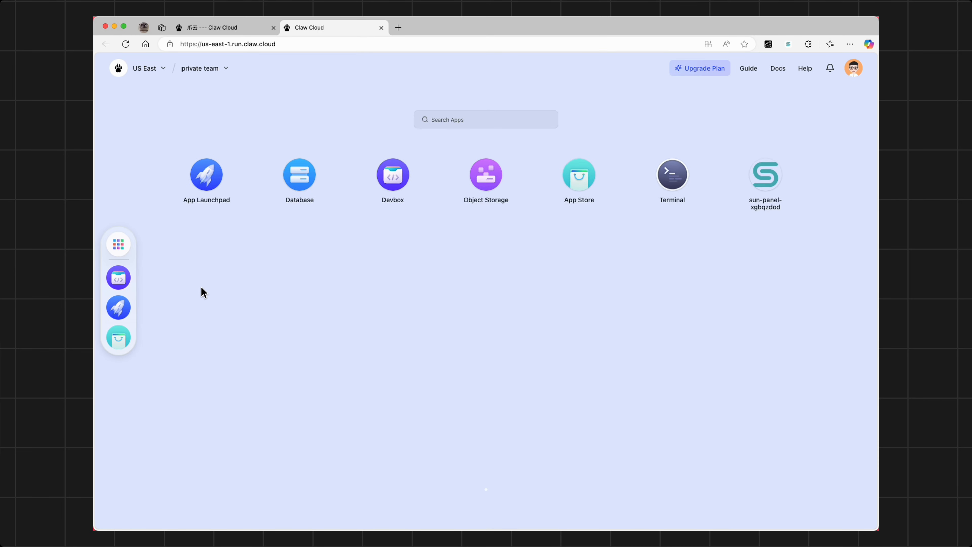
# Search the App Store templates for "sun" and open the Sun-Panel template.
pyautogui.click(119, 338)
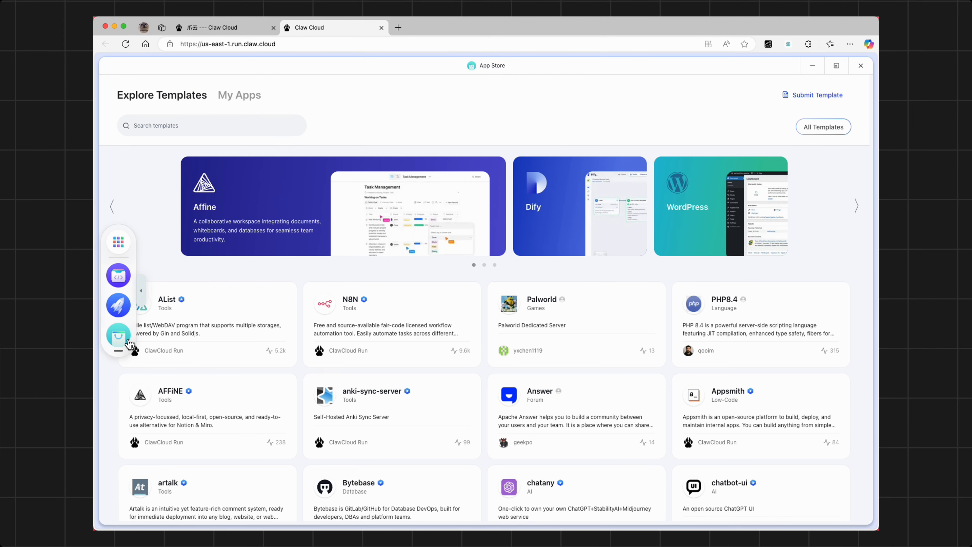
pyautogui.click(236, 126)
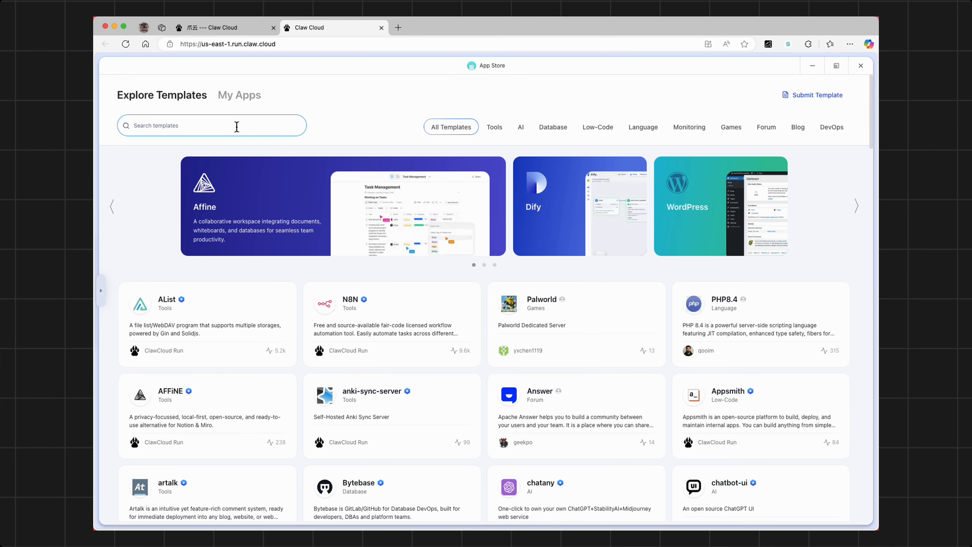
pyautogui.write('sun')
pyautogui.press('Return')
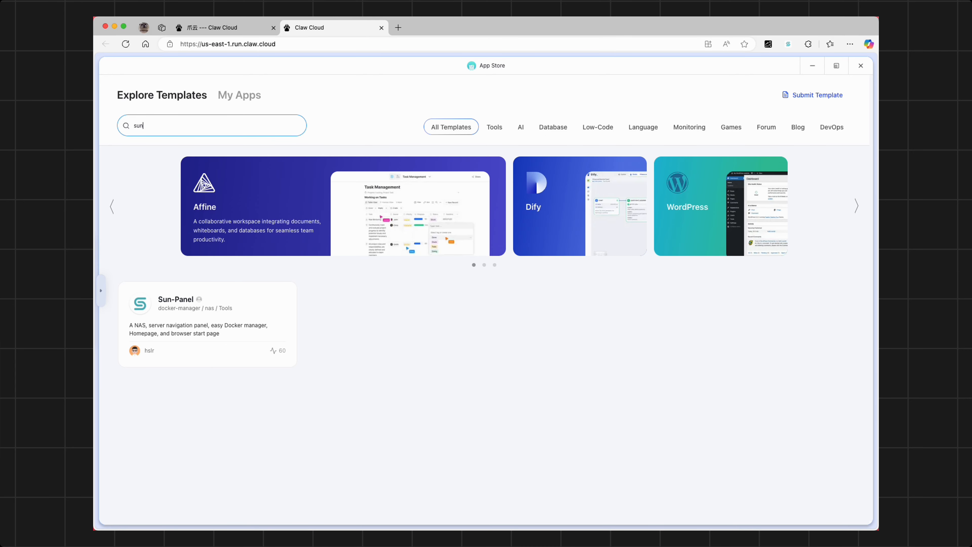
pyautogui.click(250, 330)
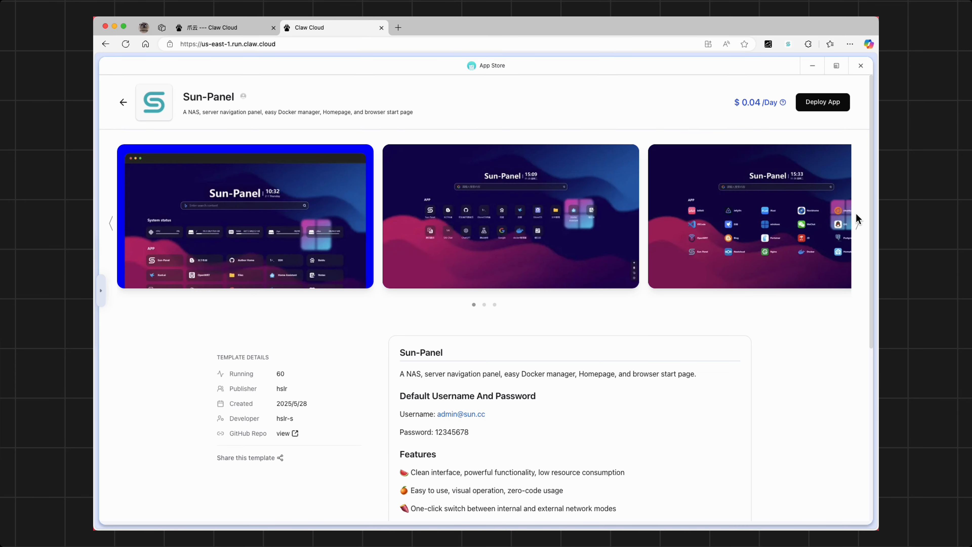
# Examine the Sun-Panel template's preview images, daily price and default login details.
pyautogui.click(858, 220)
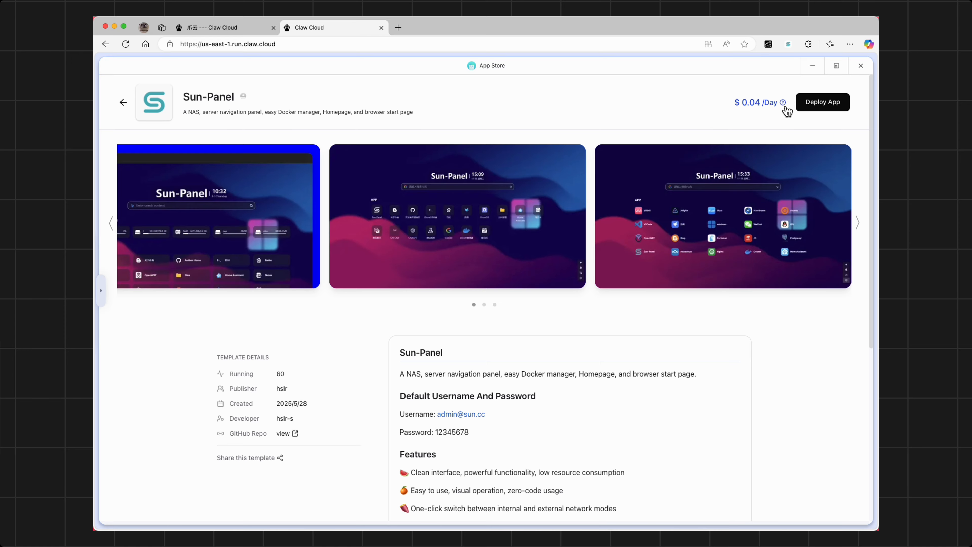
pyautogui.moveTo(785, 108)
pyautogui.scroll(-5, 339, 318)
pyautogui.scroll(-1, 340, 318)
pyautogui.moveTo(537, 254); pyautogui.dragTo(401, 217)
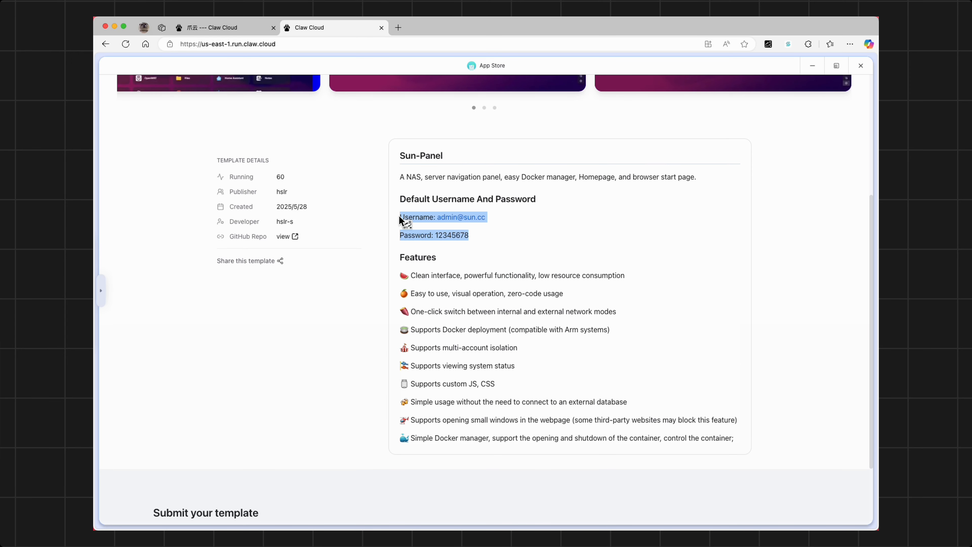
pyautogui.click(528, 239)
pyautogui.scroll(6, 555, 230)
# Deploy the Sun-Panel template, confirming the deployment, and open the deployed app's details.
pyautogui.click(820, 104)
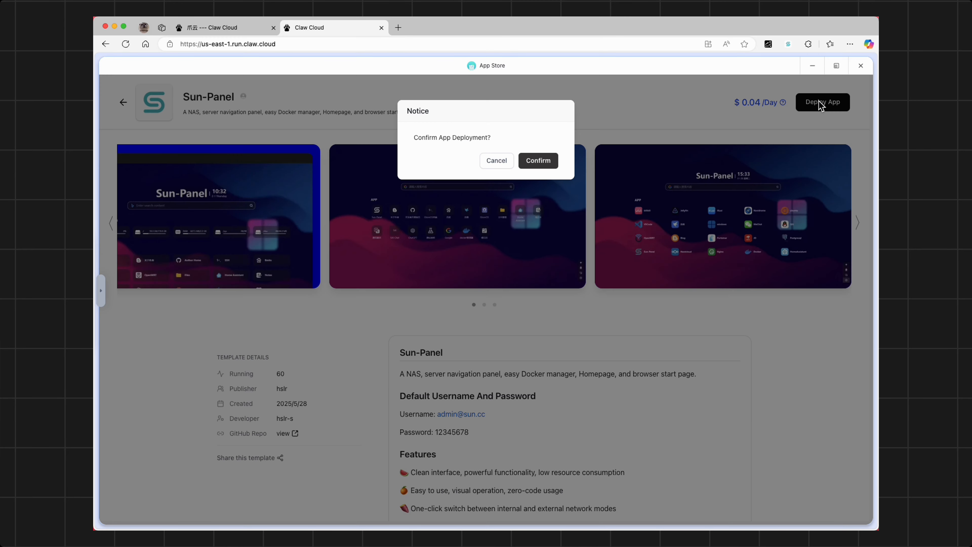
pyautogui.click(546, 162)
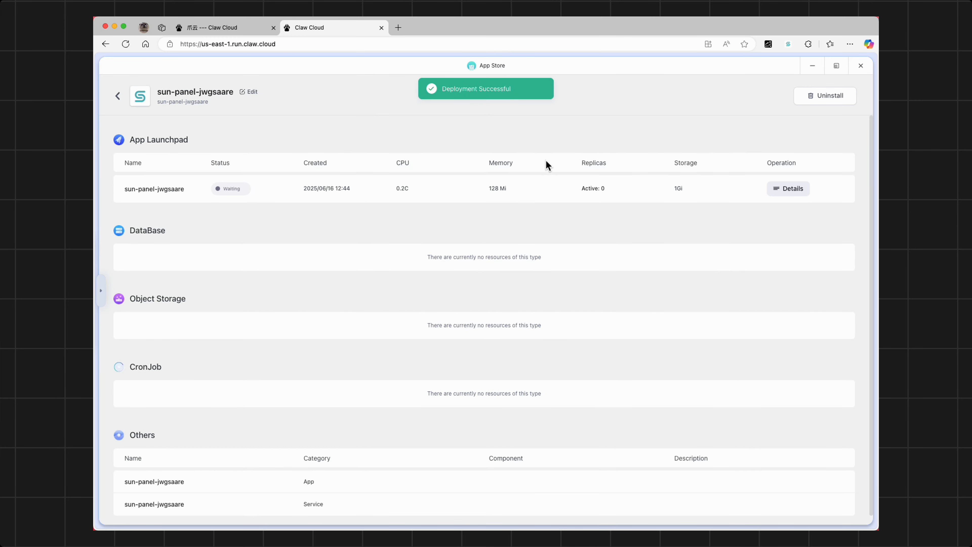
pyautogui.click(804, 191)
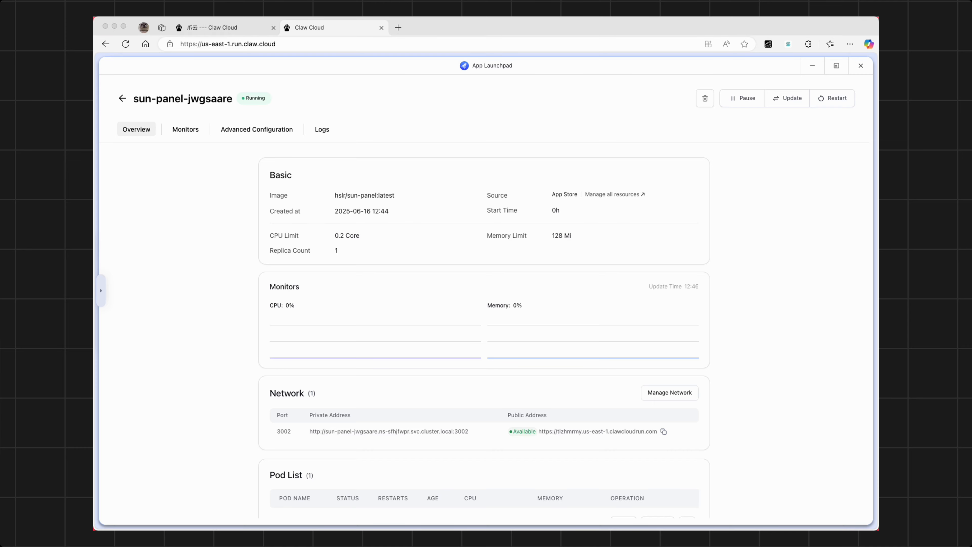
# Open the app's public address and log in to Sun-Panel with the saved account and password.
pyautogui.click(752, 436)
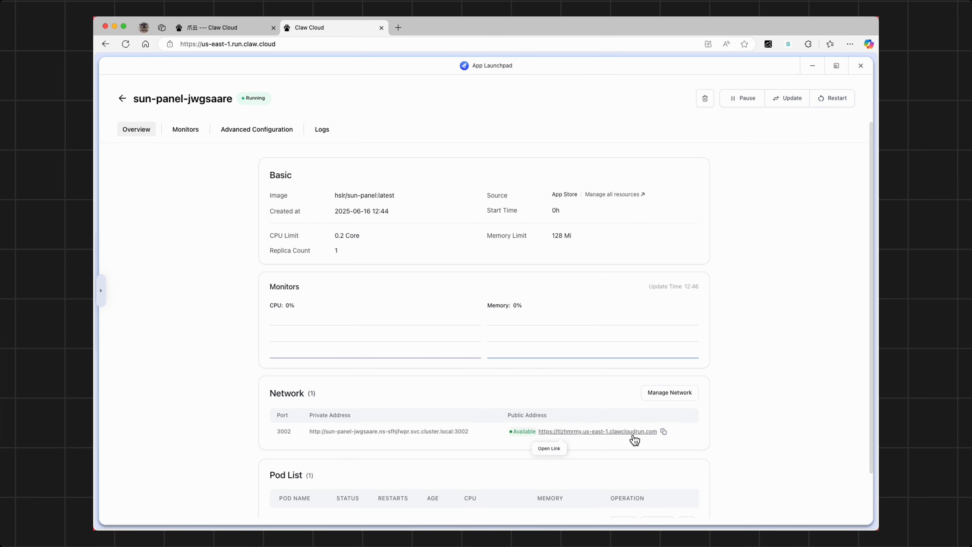
pyautogui.click(633, 434)
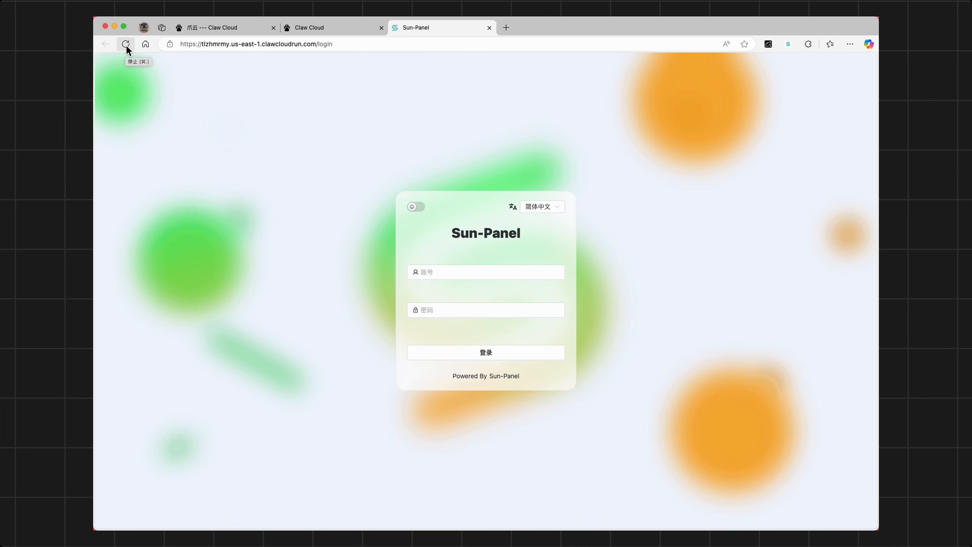
pyautogui.click(511, 277)
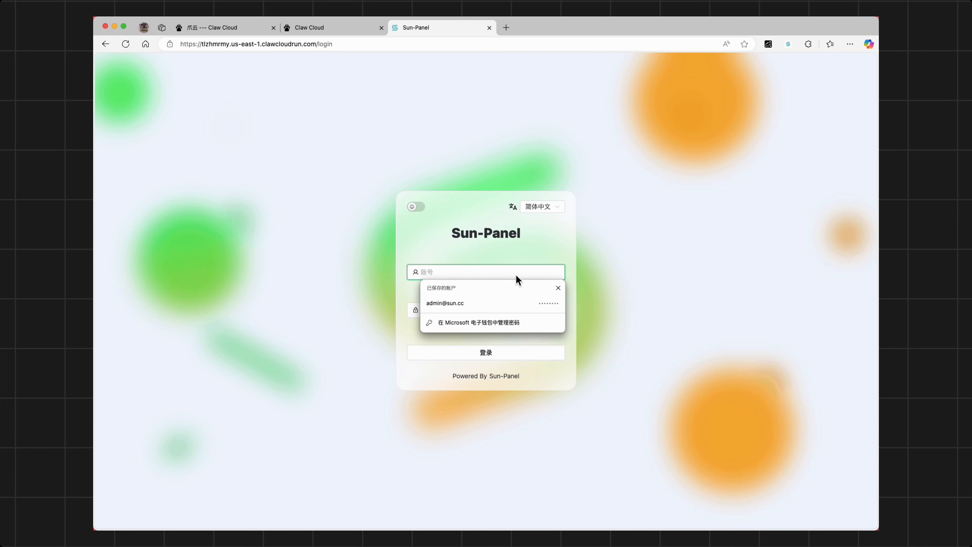
pyautogui.click(490, 303)
pyautogui.click(505, 354)
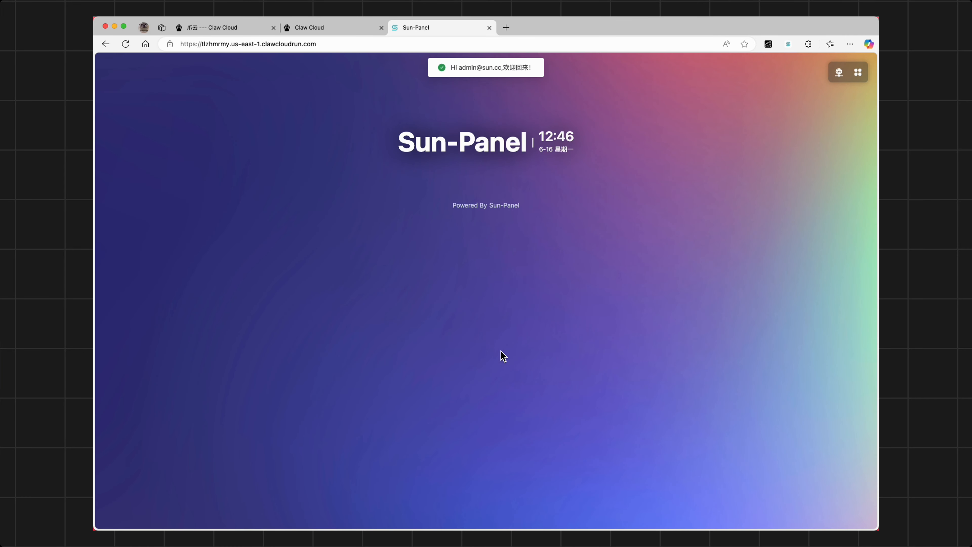
# Open Sun-Panel's system applications (系统应用) and view the version information under 关于.
pyautogui.click(858, 75)
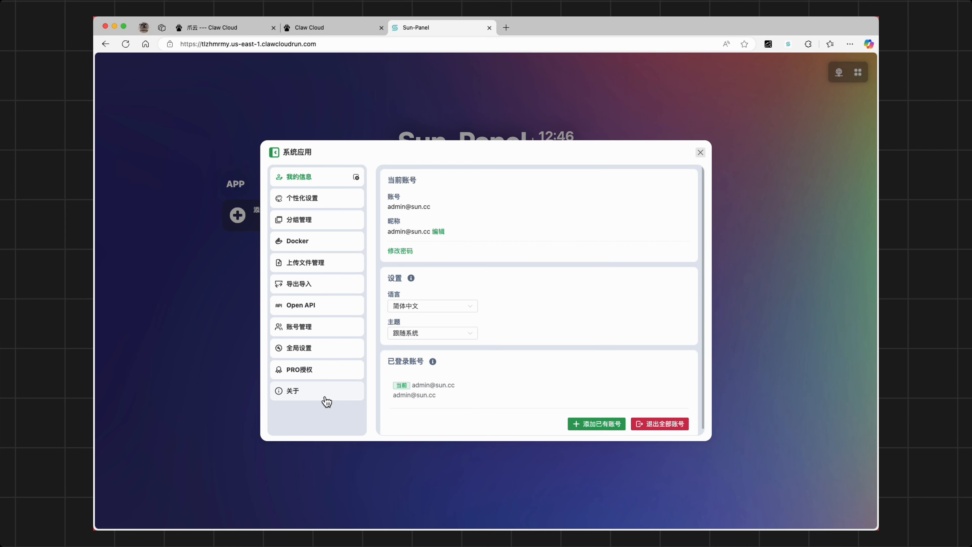
pyautogui.click(325, 401)
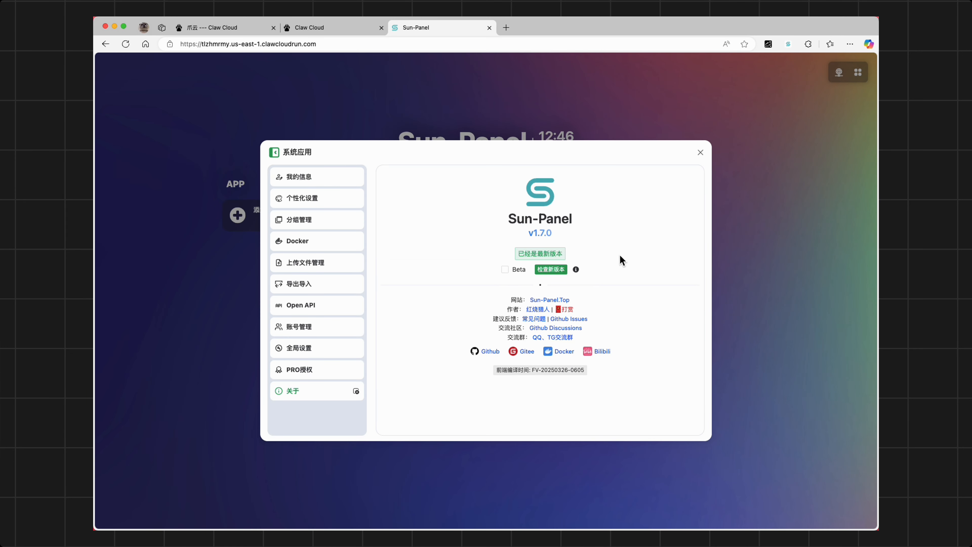
# Open the administrator account for editing in account management (账号管理) and inspect its account name and password fields.
pyautogui.click(341, 330)
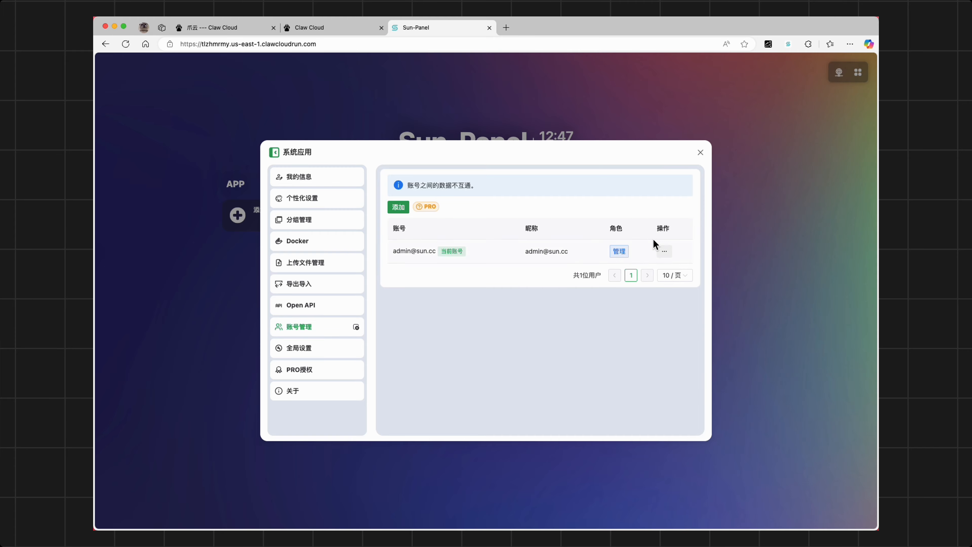
pyautogui.click(666, 255)
pyautogui.click(672, 276)
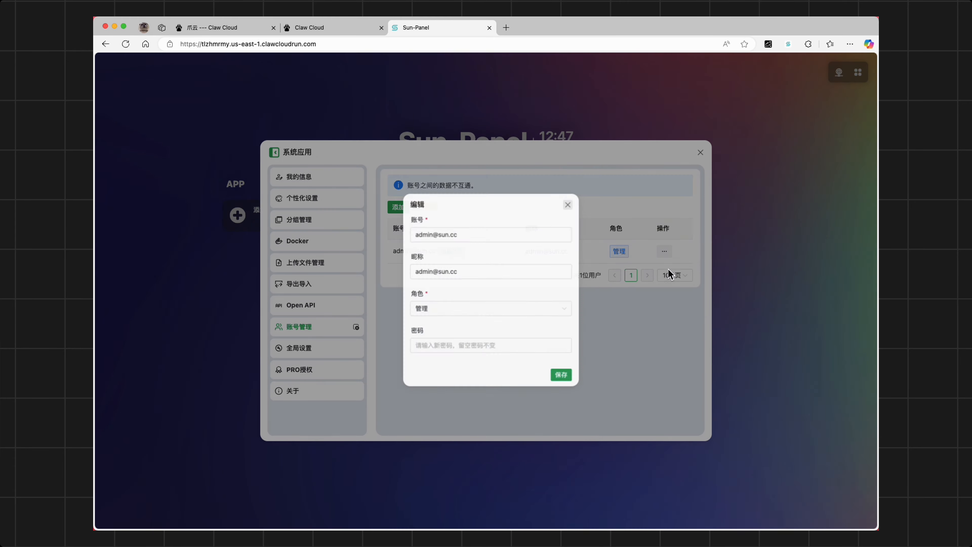
pyautogui.click(482, 231)
pyautogui.press('super+a')
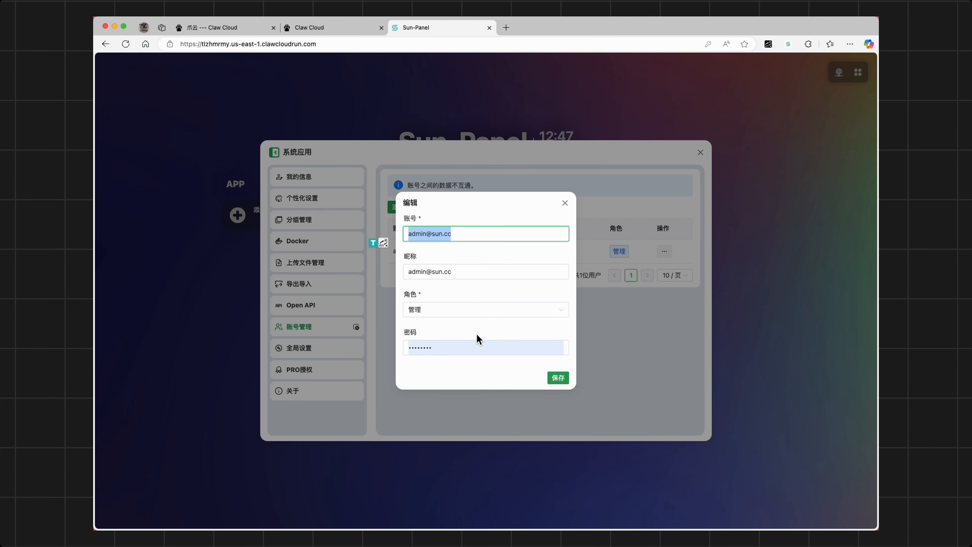
pyautogui.click(445, 345)
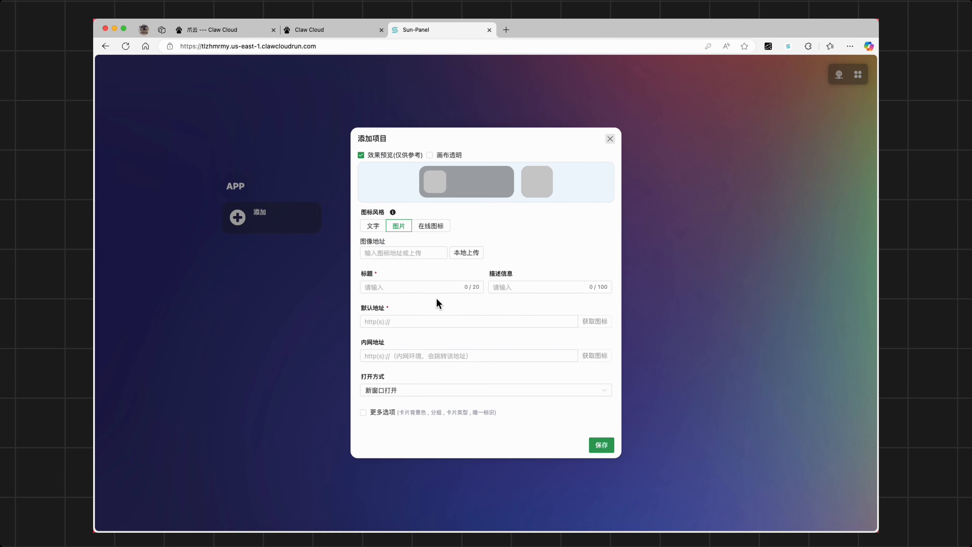
# Copy the Sun-Panel page address into the new item's default address (默认地址) and fetch its icon.
pyautogui.click(347, 46)
pyautogui.press('super+c')
pyautogui.click(469, 321)
pyautogui.press('super+v')
pyautogui.click(594, 321)
# Title the new item sun-panel, describe it as xxxx, and save it.
pyautogui.click(414, 287)
pyautogui.write('gua')
pyautogui.press('BackSpace')
pyautogui.press('BackSpace')
pyautogui.press('BackSpace')
pyautogui.write('sun-panel')
pyautogui.click(549, 290)
pyautogui.write('xxxx')
pyautogui.click(602, 447)
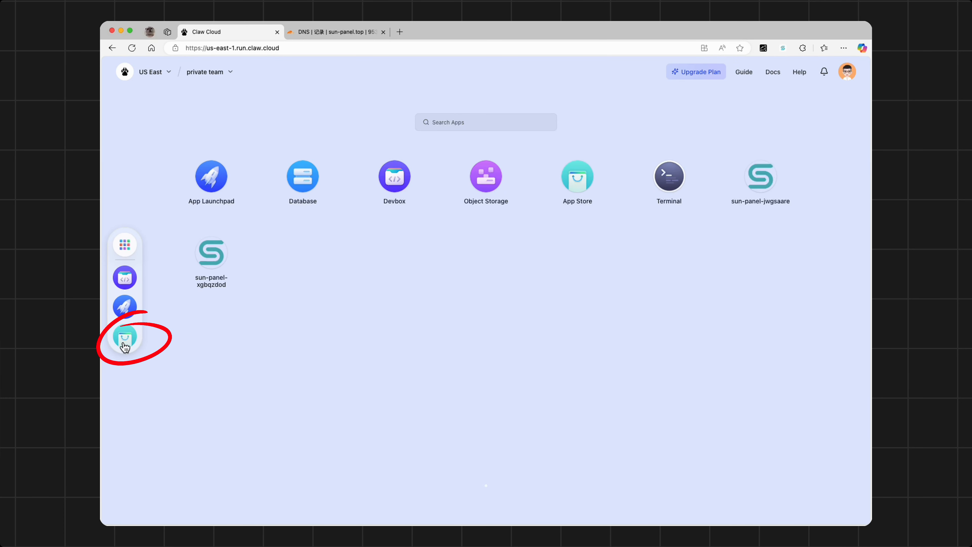
# Open the installed sun-panel-jwgsaare app from Claw Cloud's App Store and show its App Launchpad details.
pyautogui.click(129, 342)
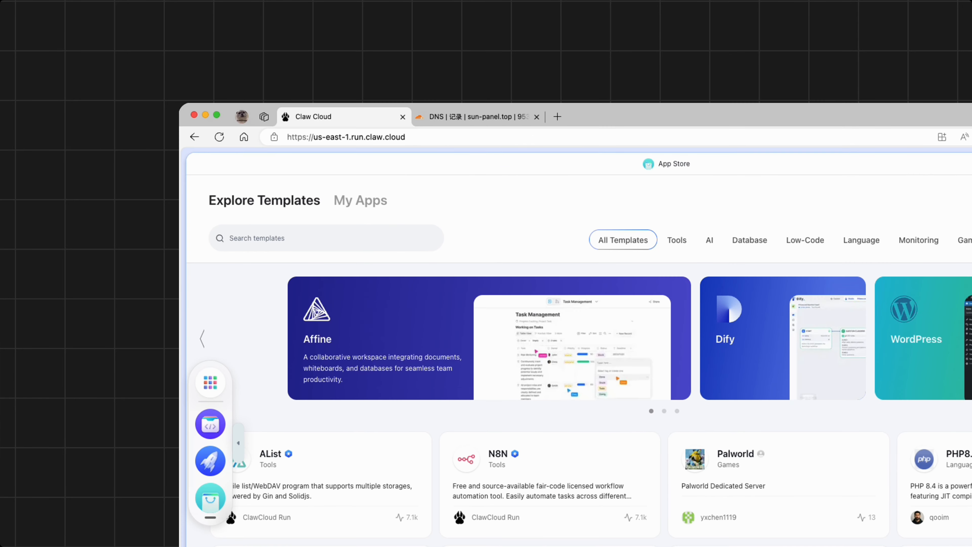
pyautogui.click(356, 207)
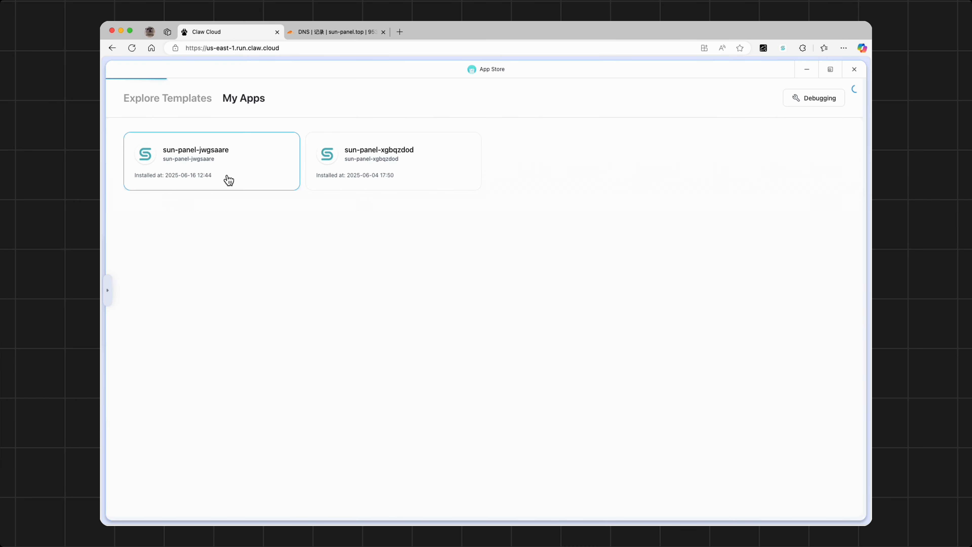
pyautogui.click(338, 301)
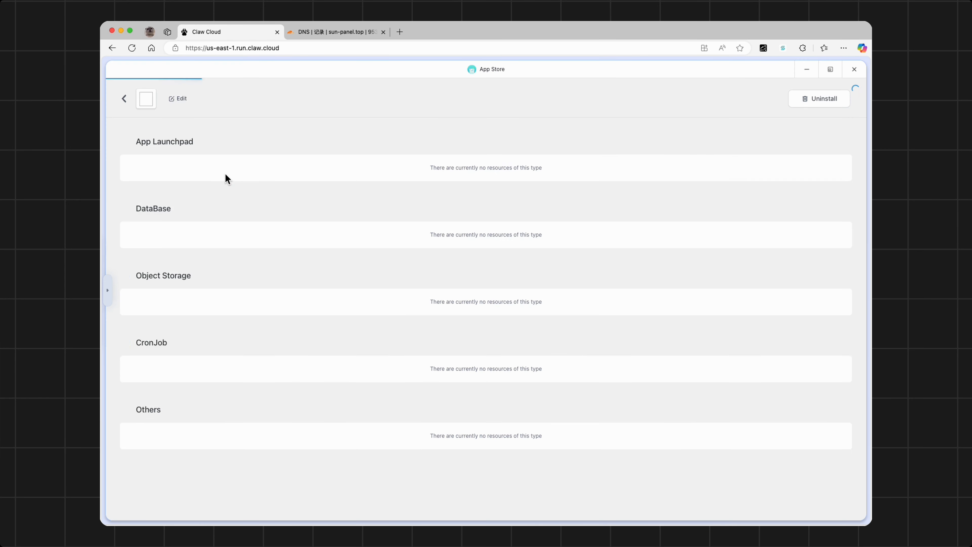
pyautogui.click(780, 191)
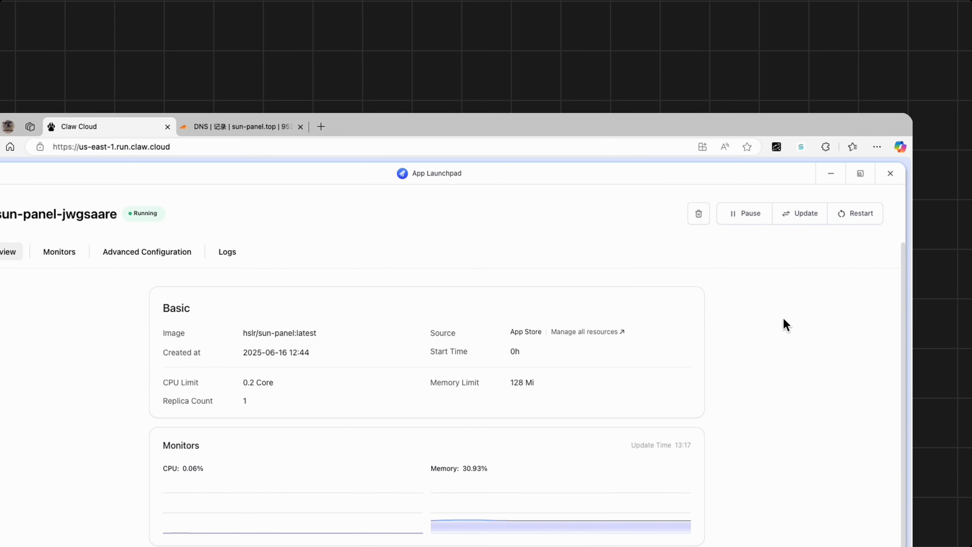
# Open the application for updating and set its image name to hslr/sun-panel:beta.
pyautogui.click(800, 218)
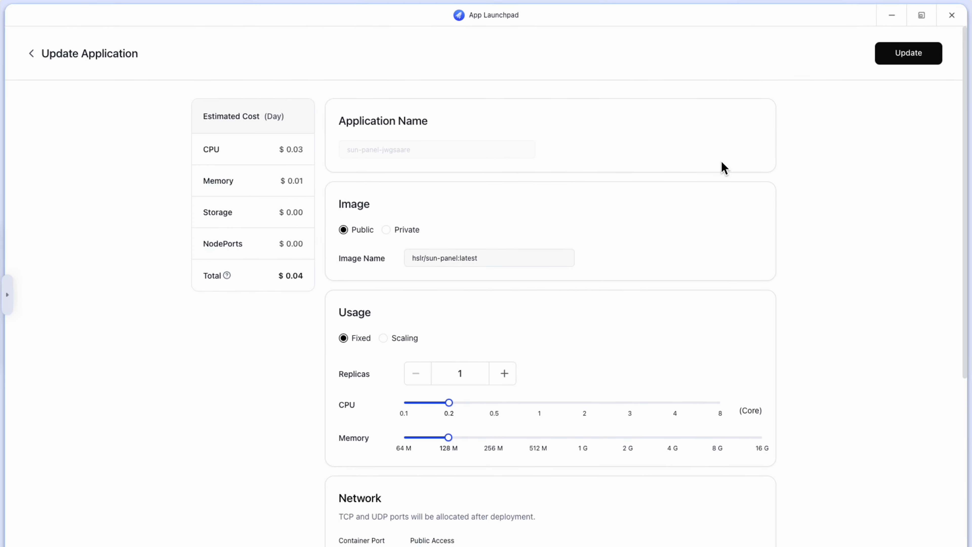
pyautogui.click(540, 261)
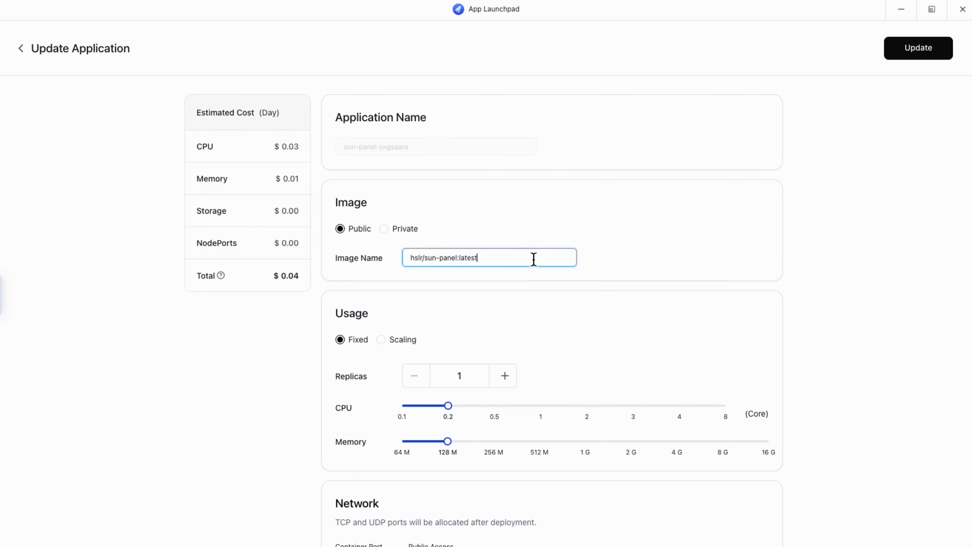
pyautogui.doubleClick(473, 258)
pyautogui.write('beta')
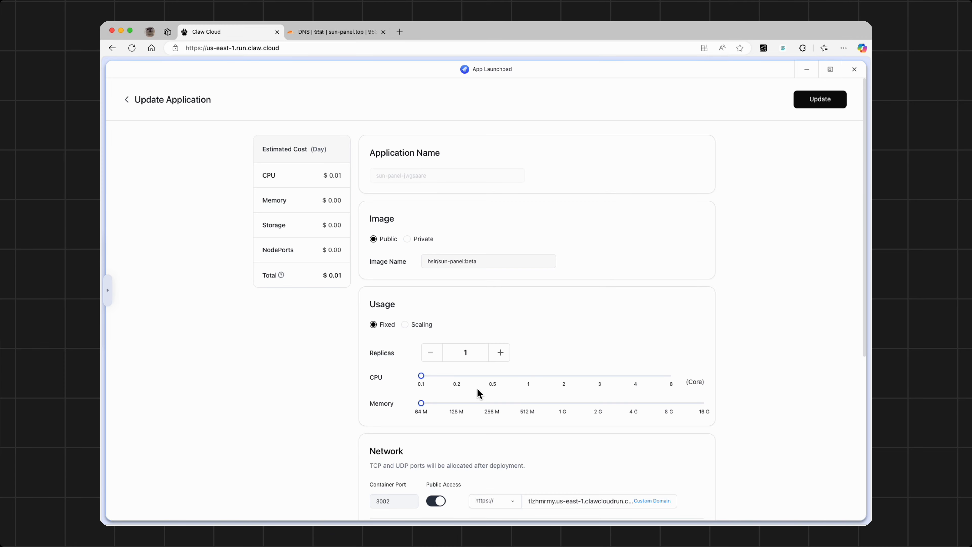
# Try other memory and CPU limits before returning them to 64 M and 0.1 core.
pyautogui.click(563, 403)
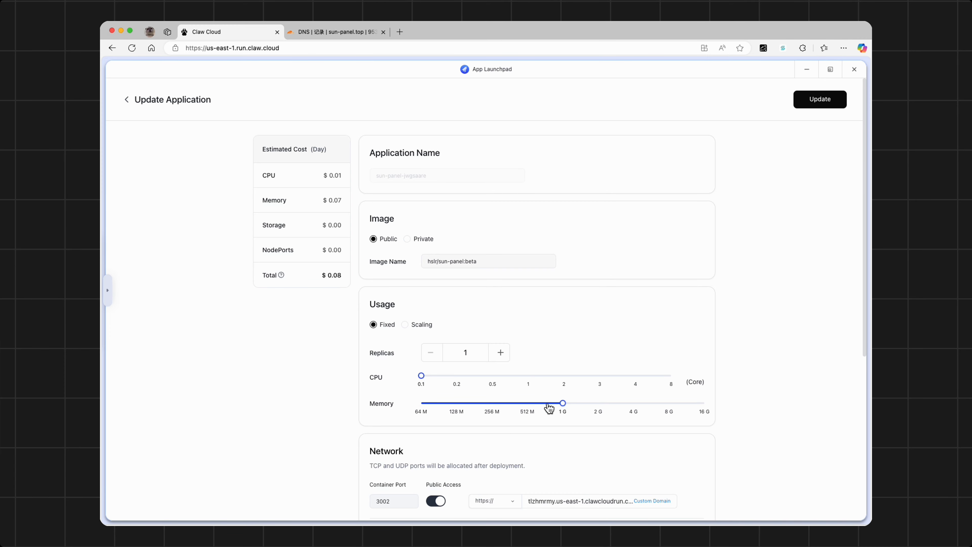
pyautogui.click(457, 408)
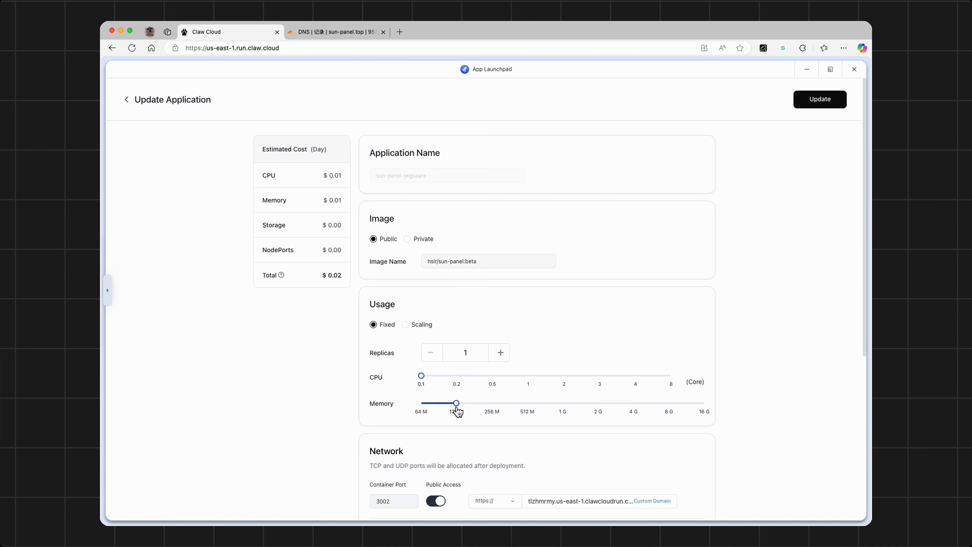
pyautogui.click(431, 409)
pyautogui.click(460, 384)
pyautogui.click(509, 382)
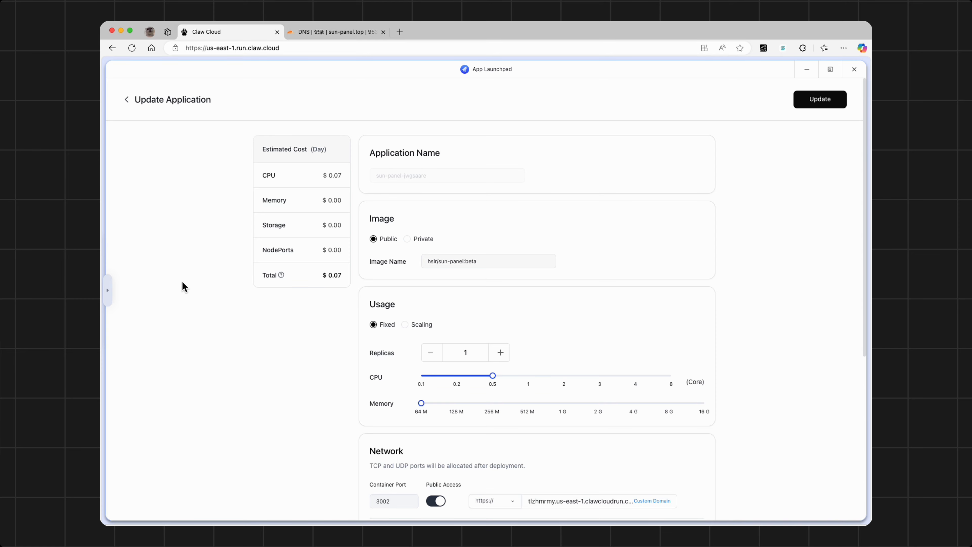
pyautogui.moveTo(493, 375); pyautogui.dragTo(397, 382)
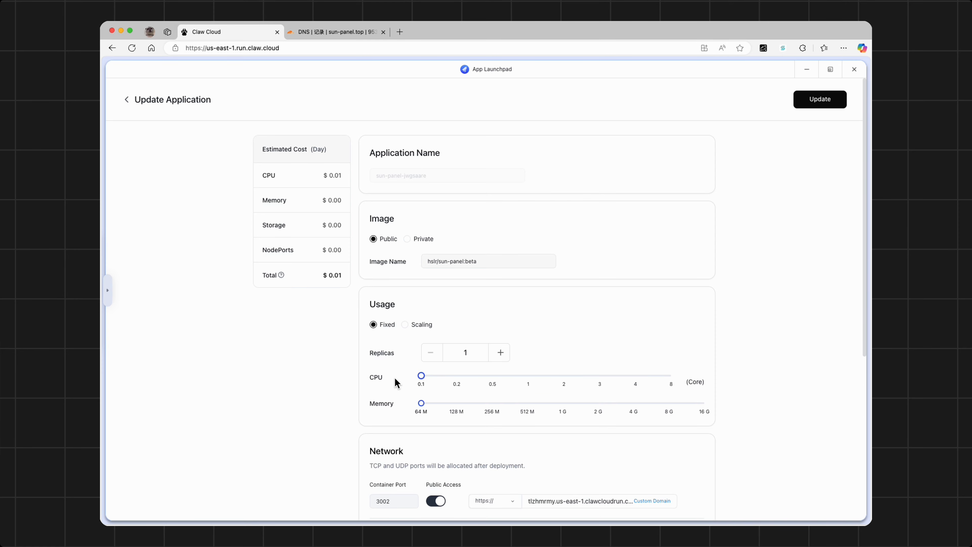
# Open the custom domain settings for container port 3002 and copy the CNAME address.
pyautogui.scroll(-2, 594, 340)
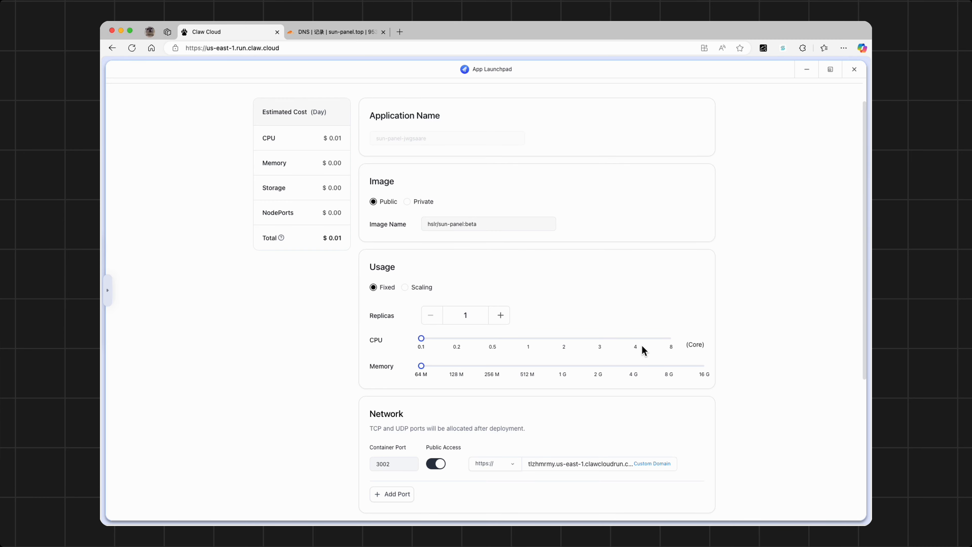
pyautogui.scroll(-4, 677, 345)
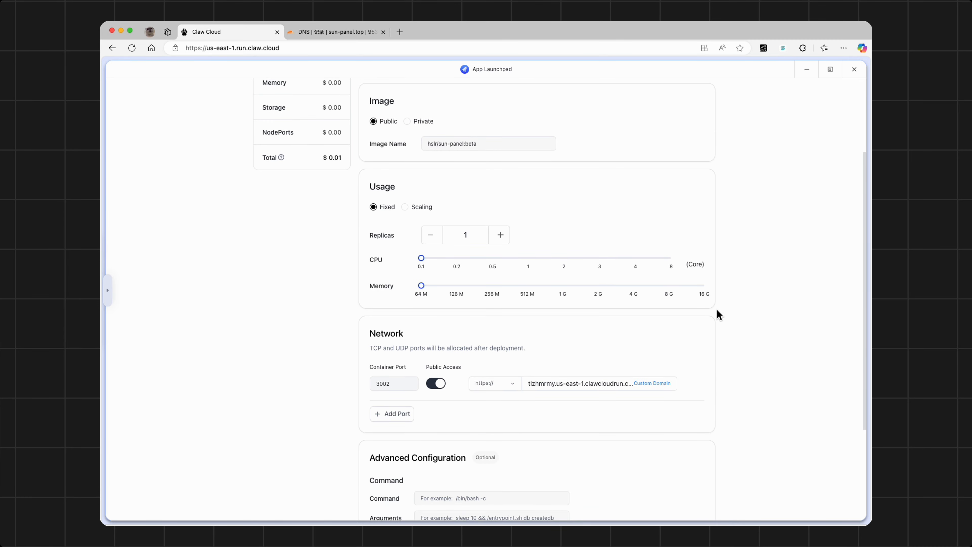
pyautogui.scroll(-2, 715, 340)
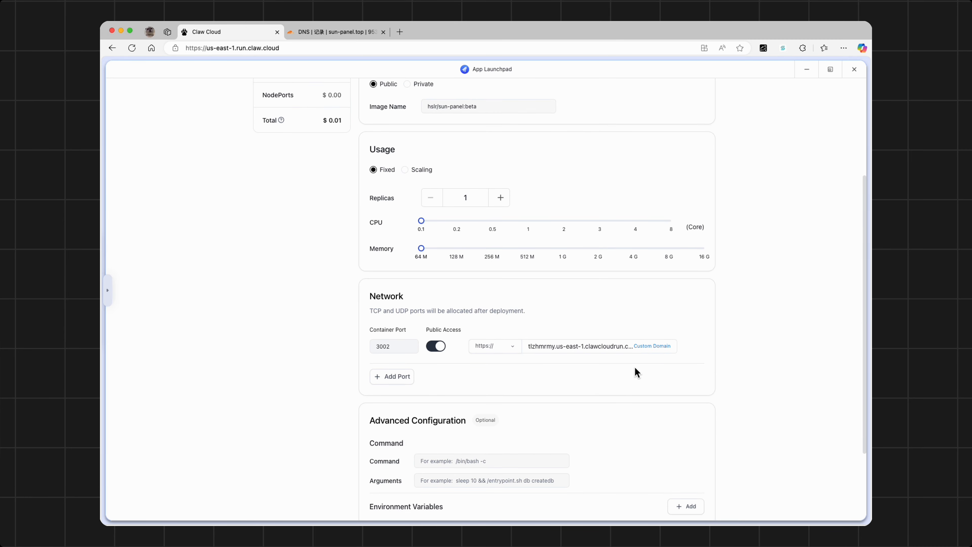
pyautogui.click(650, 346)
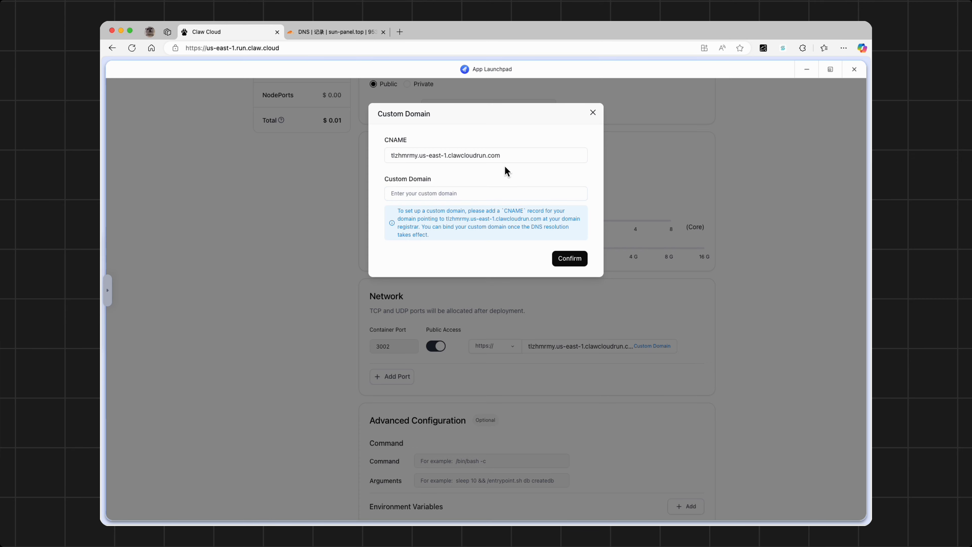
pyautogui.tripleClick(519, 155)
pyautogui.press('super+c')
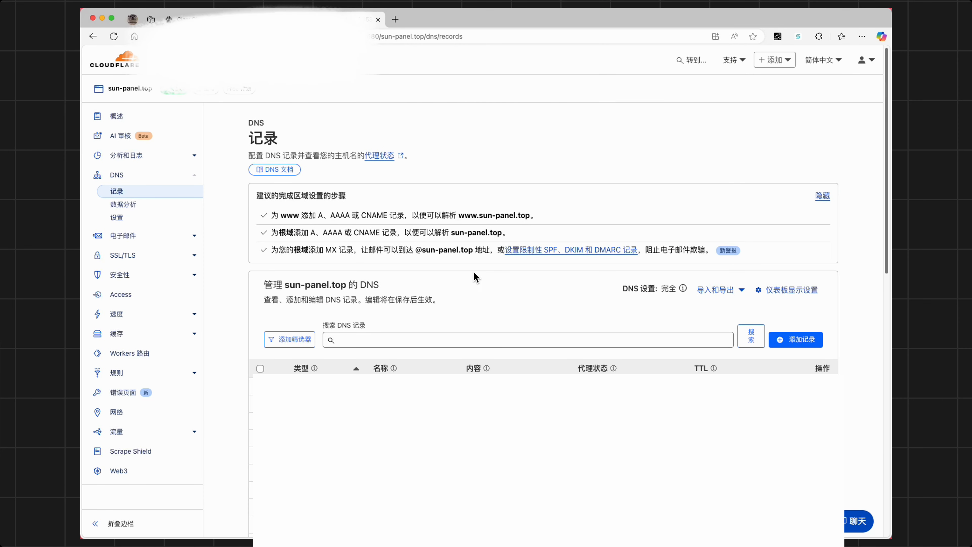
# Switch to Cloudflare's DNS records for sun-panel.top and start a new CNAME record named demo3.
pyautogui.click(804, 342)
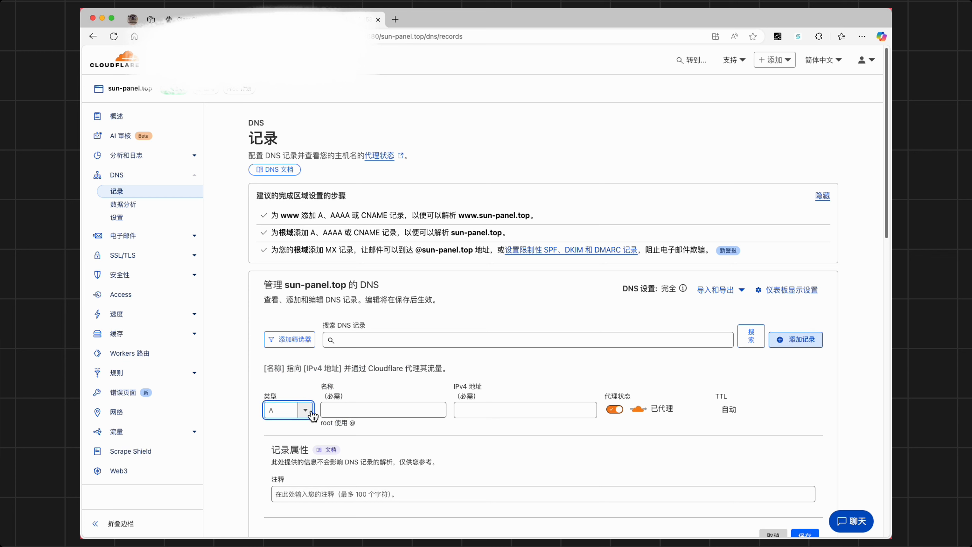
pyautogui.click(312, 415)
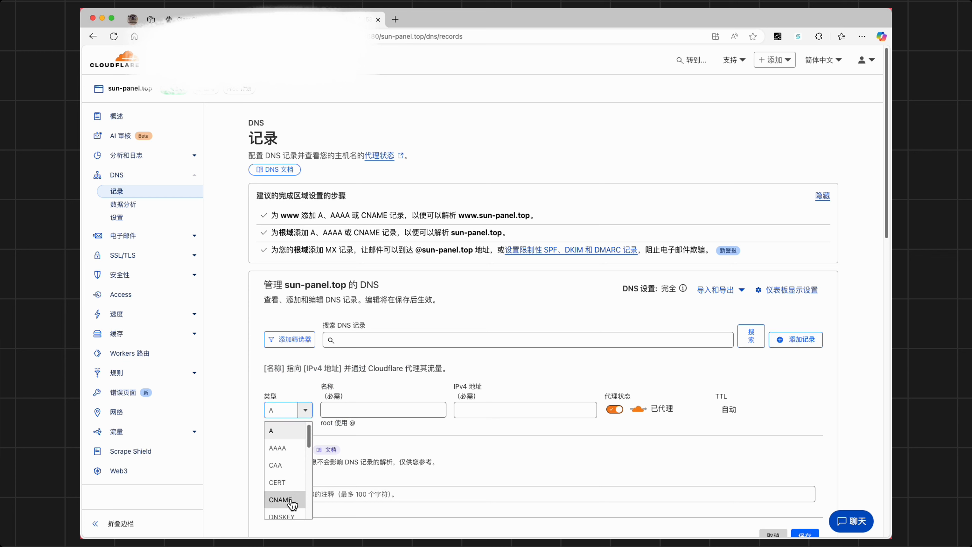
pyautogui.click(280, 500)
pyautogui.click(445, 413)
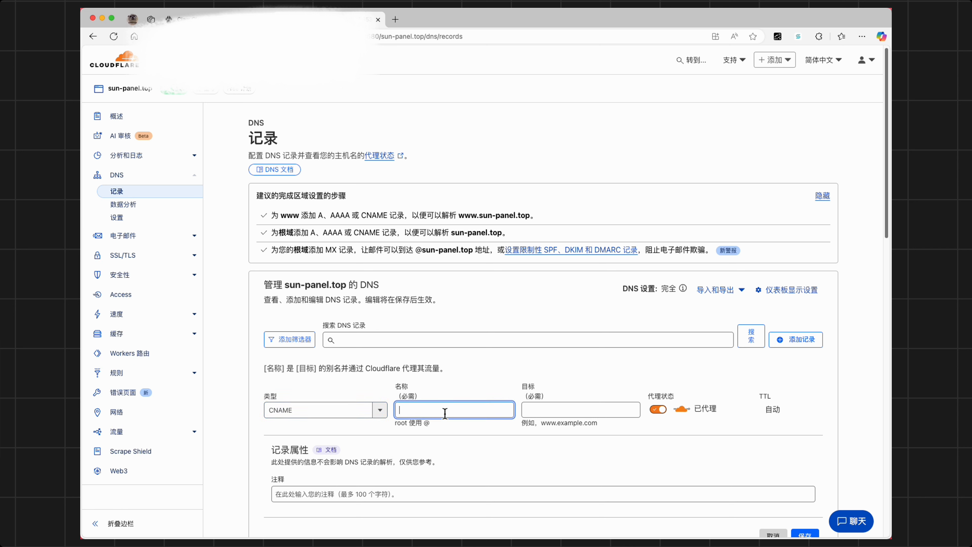
pyautogui.write('demo3')
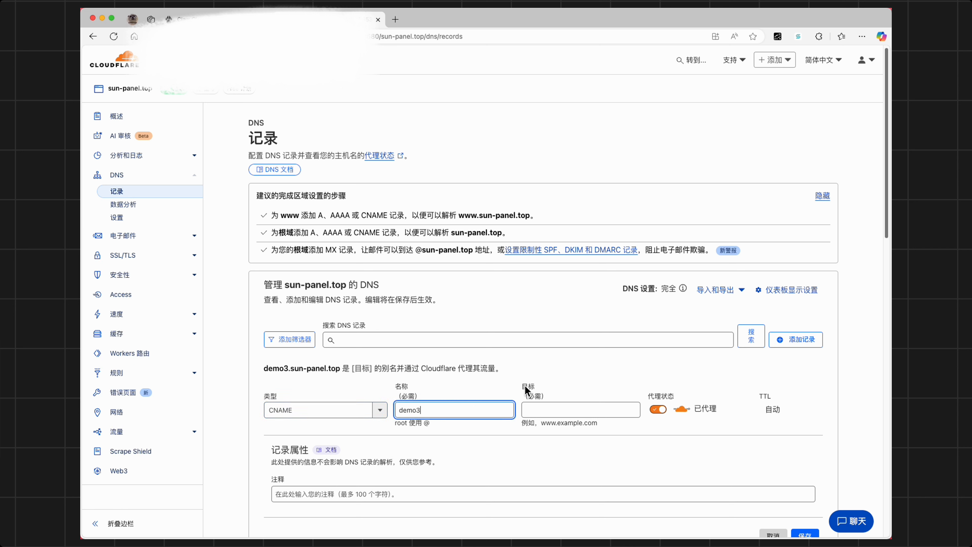
# Point the demo3 record to tlzhmrmy.us-east-1.clawcloudrun.com, turn off proxying (仅 DNS), and save it.
pyautogui.click(573, 412)
pyautogui.press('super+v')
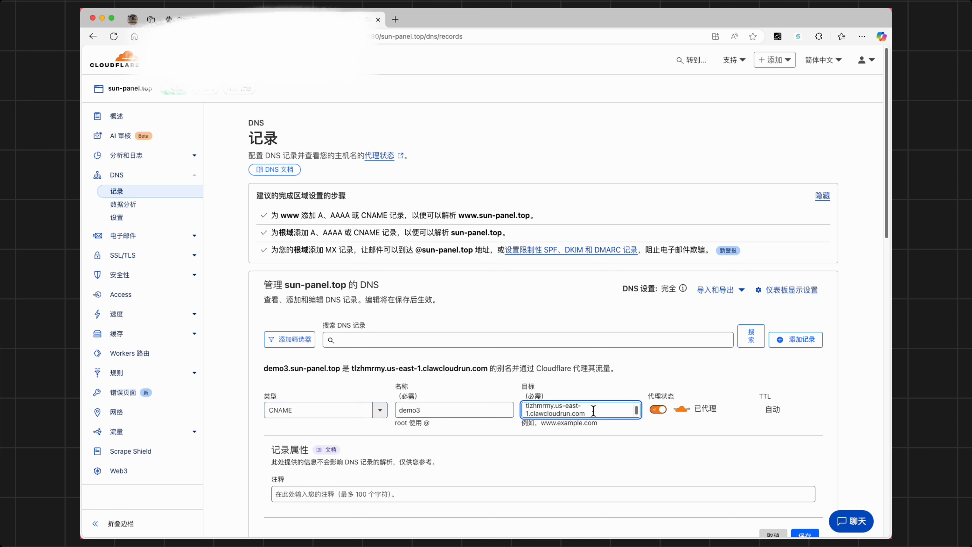
pyautogui.click(659, 410)
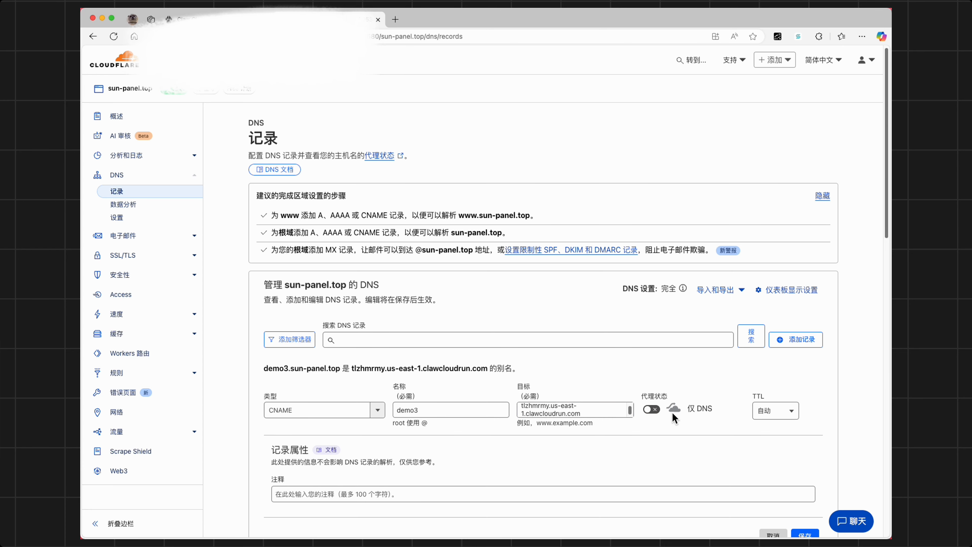
pyautogui.scroll(-1, 705, 437)
pyautogui.click(806, 498)
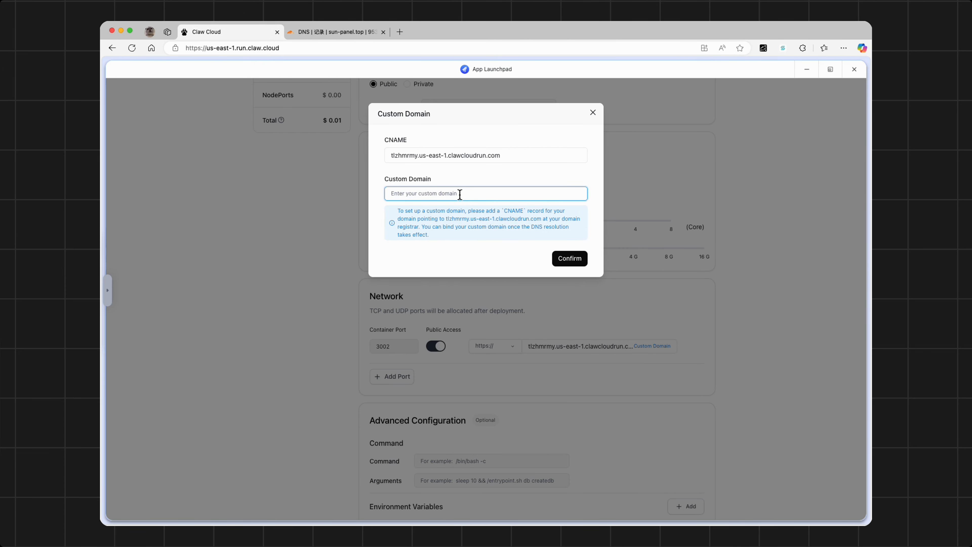
# Back in Claw Cloud, bind the custom domain demo3.sun-panel.top and apply the application update, confirming it.
pyautogui.write('demo3.sun-panel.top')
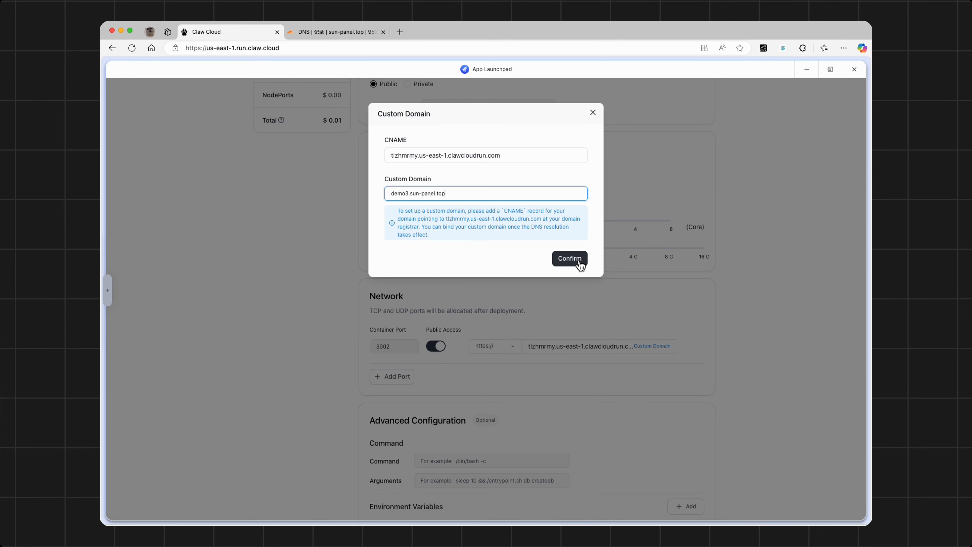
pyautogui.click(579, 263)
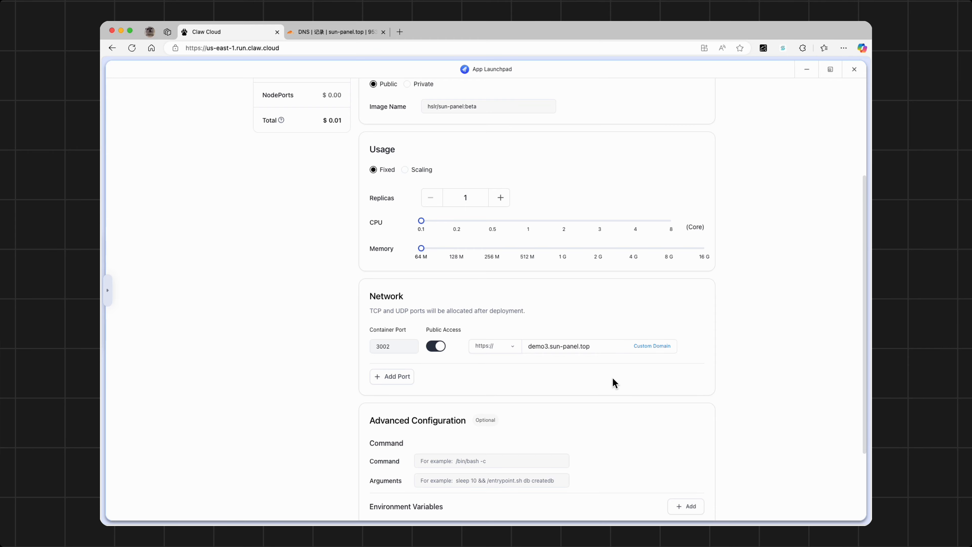
pyautogui.scroll(-3, 643, 313)
pyautogui.scroll(7, 663, 316)
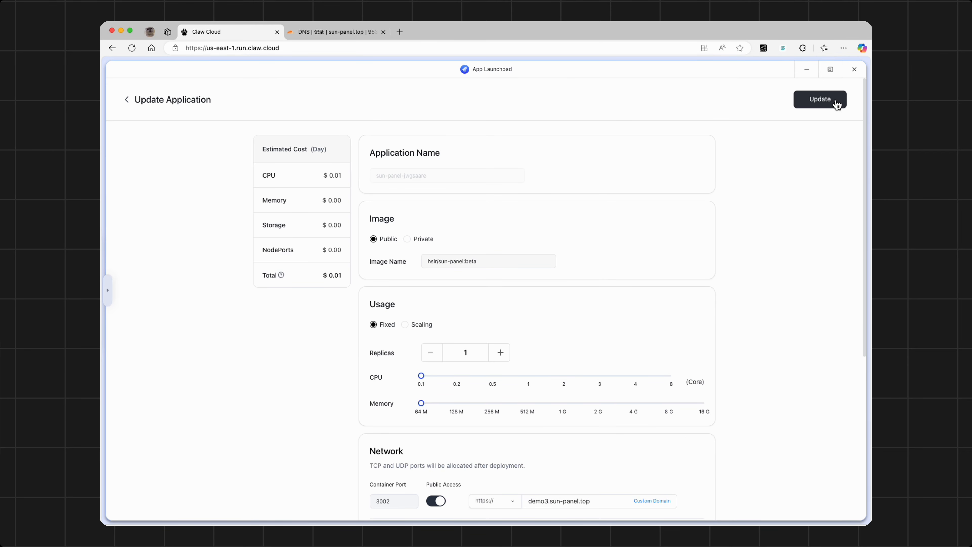
pyautogui.click(821, 101)
pyautogui.click(538, 163)
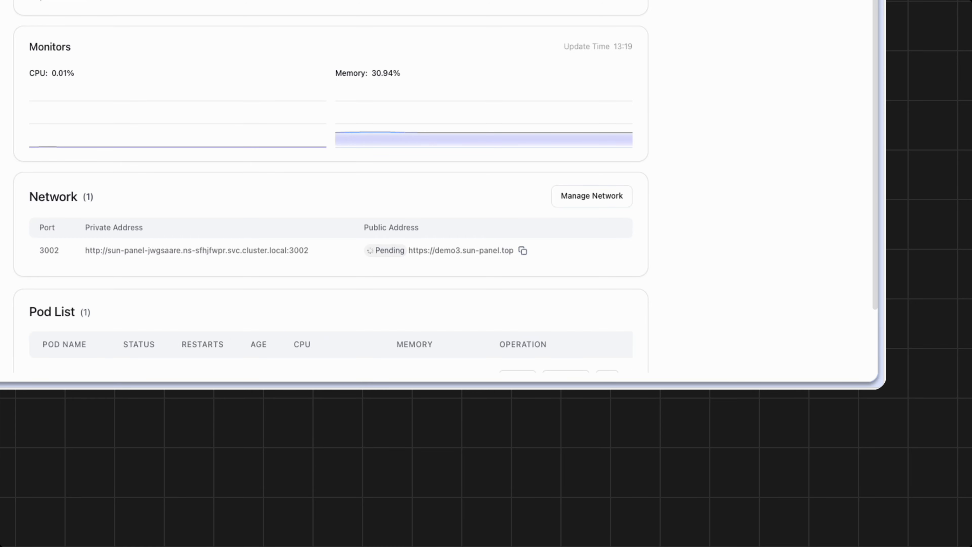
pyautogui.click(469, 251)
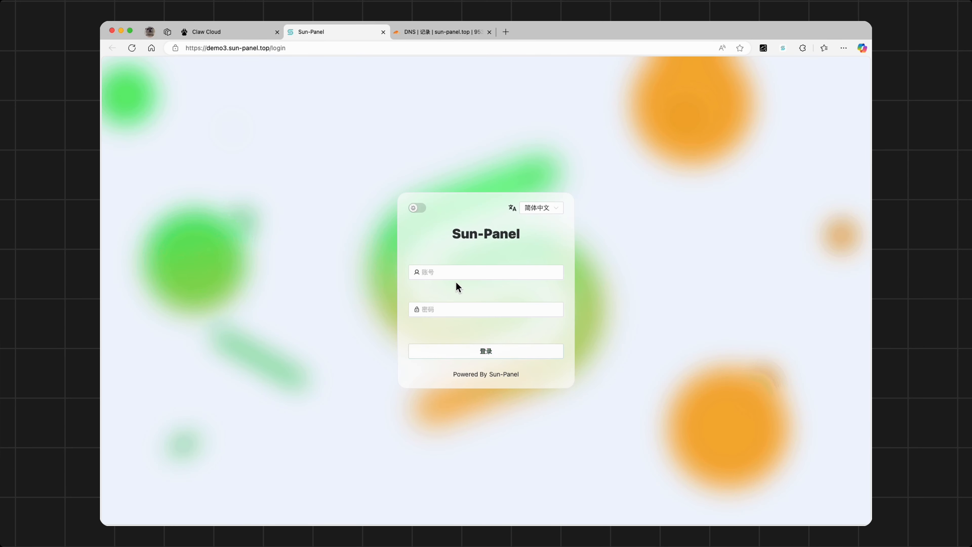
pyautogui.click(451, 352)
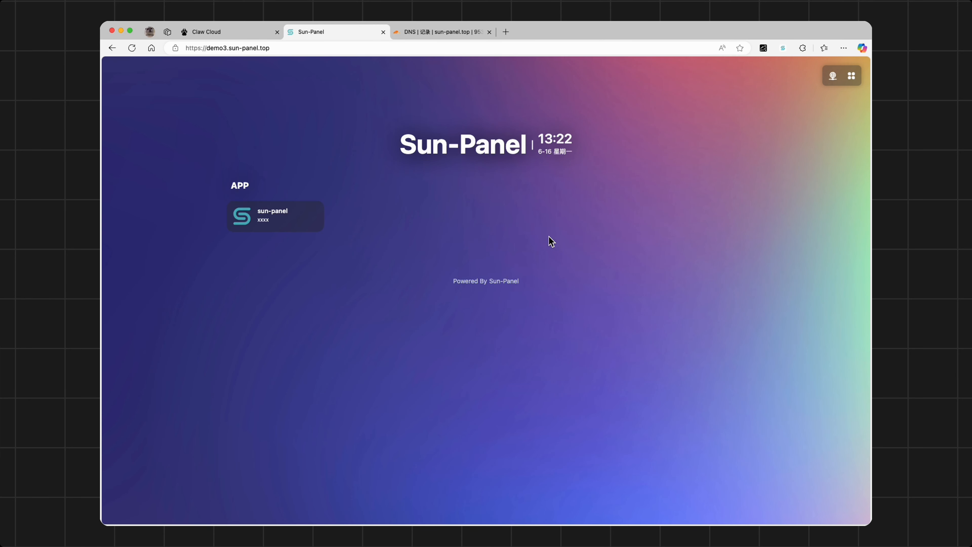
# Check the Sun-Panel version under 关于 in the system applications, close them, and return to the Claw Cloud page.
pyautogui.click(851, 75)
pyautogui.click(340, 417)
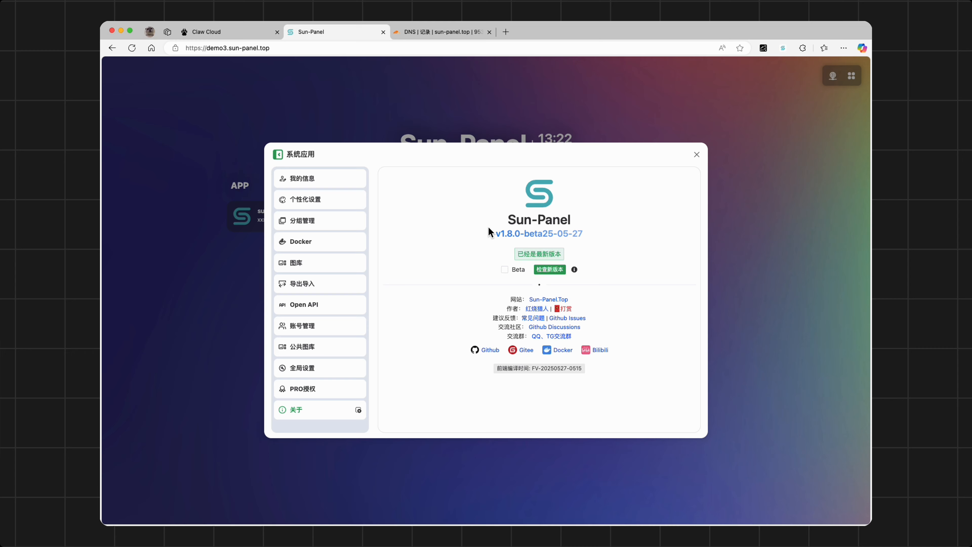
pyautogui.moveTo(582, 237); pyautogui.dragTo(499, 239)
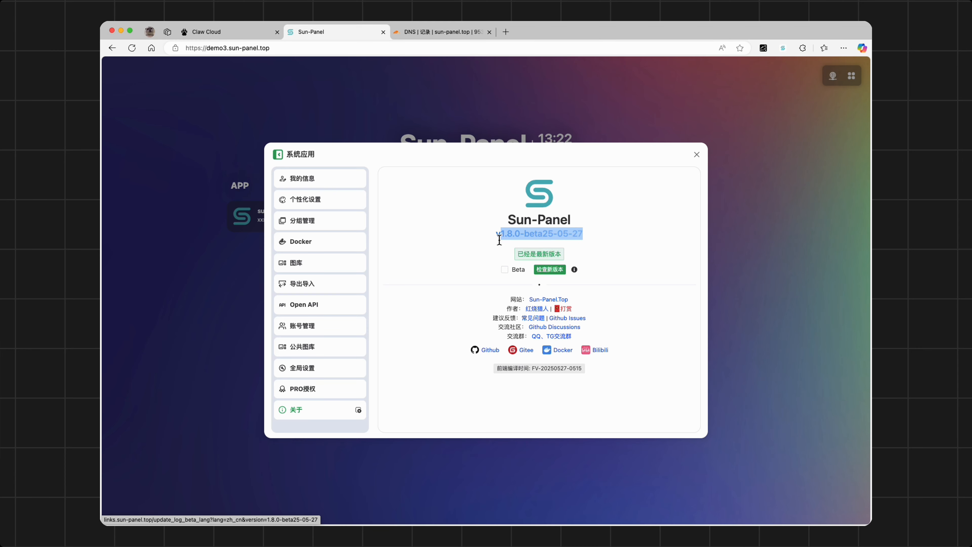
pyautogui.click(445, 249)
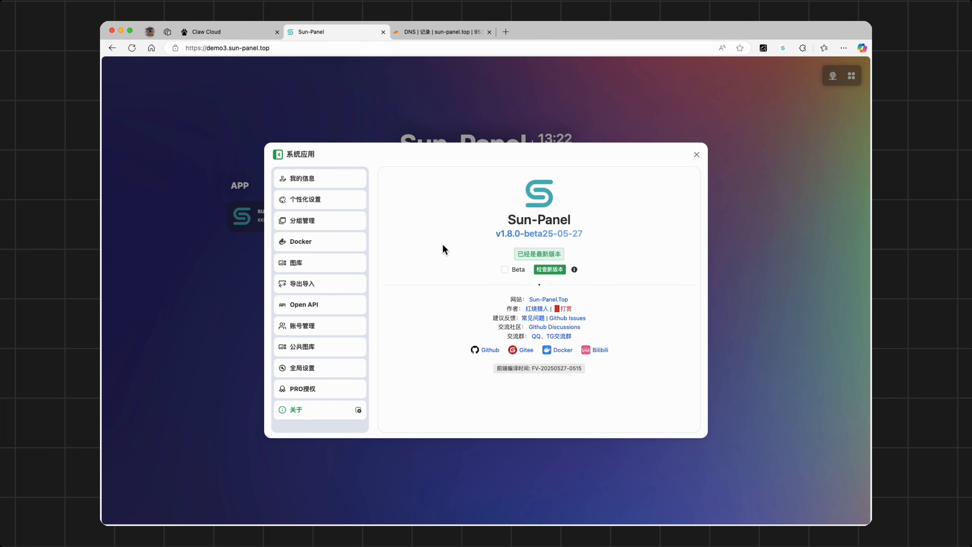
pyautogui.click(697, 154)
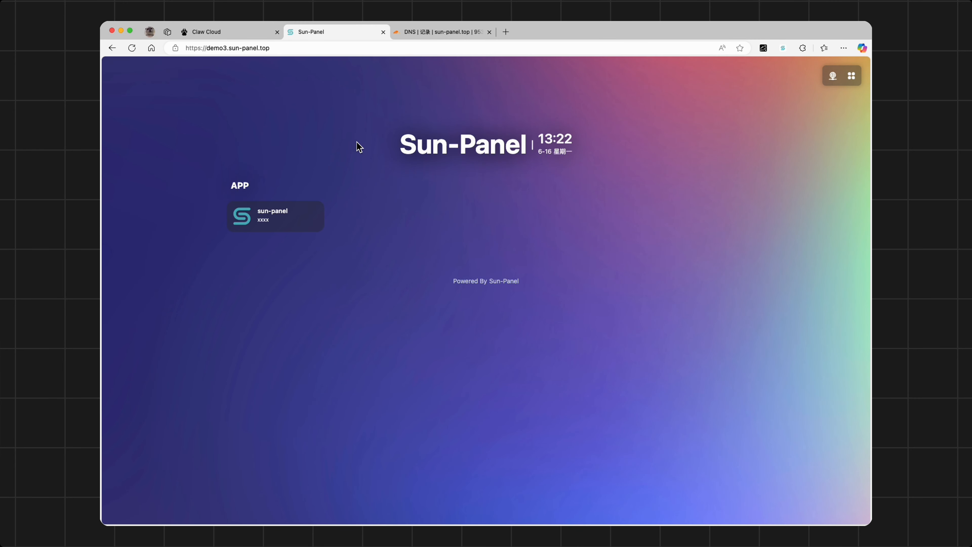
pyautogui.click(252, 35)
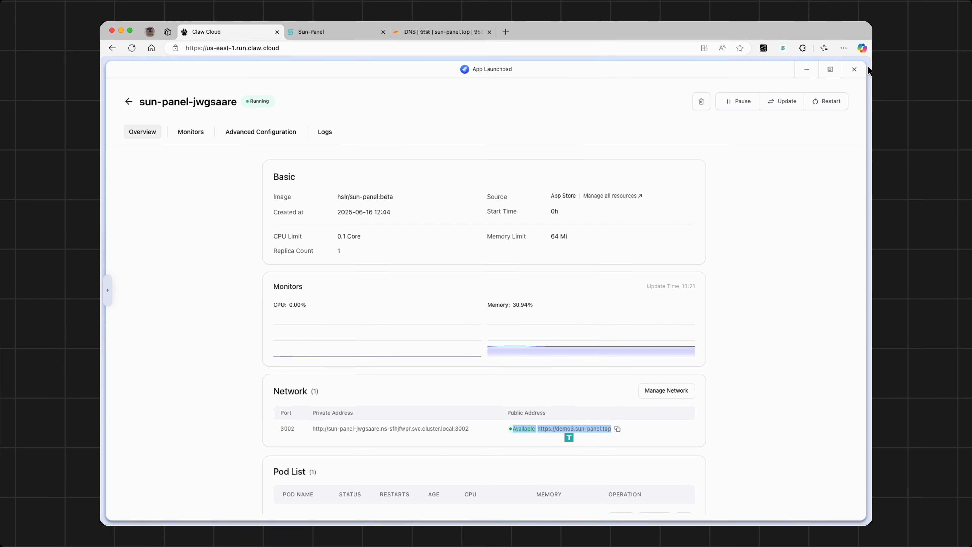